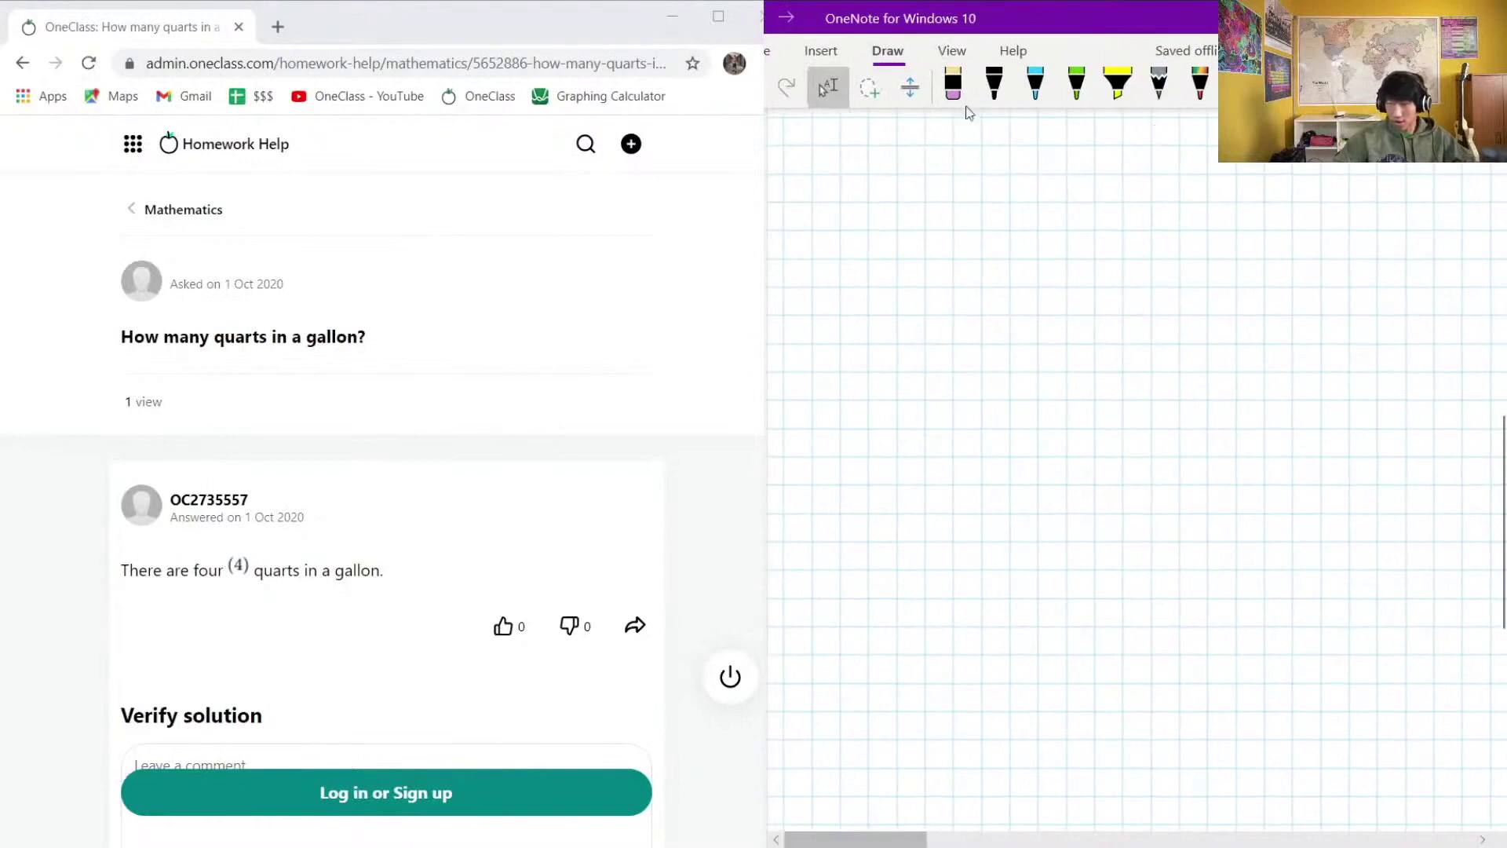
- Select the black pen on the Draw tab for inking on the grid page
click(995, 86)
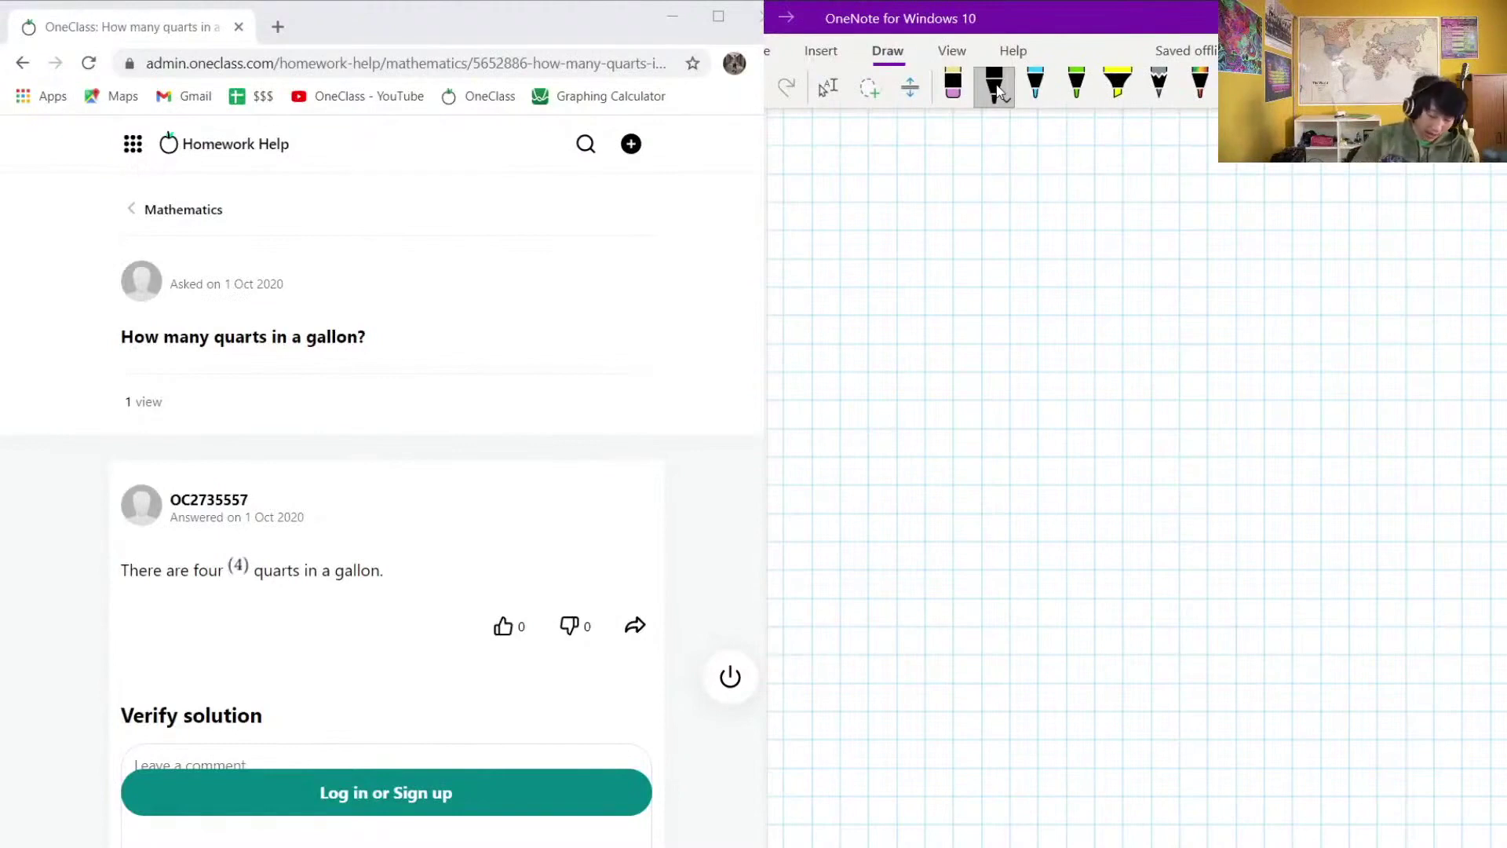
- Handwrite the fraction 4 quarts over 1 gallon and enclose it in parentheses
mouse_move(875, 223)
mouse_down()
mouse_move(868, 246)
mouse_move(890, 243)
mouse_up()
mouse_move(885, 227)
mouse_down()
mouse_move(885, 264)
mouse_move(960, 238)
mouse_up()
drag(961, 223, 968, 251)
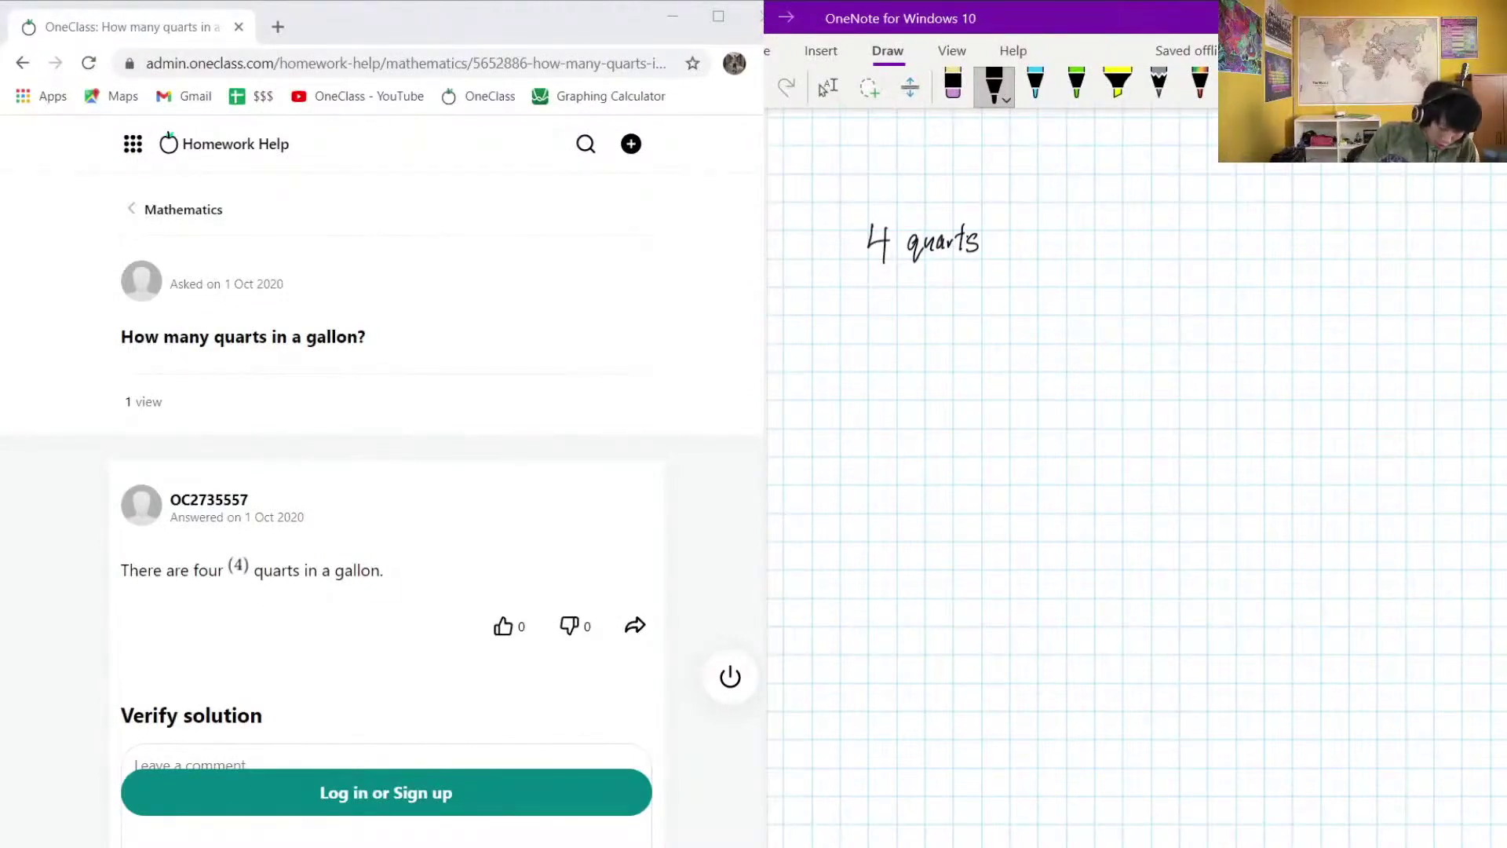
drag(868, 273, 990, 272)
mouse_move(893, 289)
mouse_down()
mouse_move(891, 319)
mouse_move(939, 314)
mouse_up()
mouse_move(945, 293)
mouse_down()
mouse_move(946, 314)
mouse_move(953, 301)
mouse_up()
drag(956, 314, 967, 314)
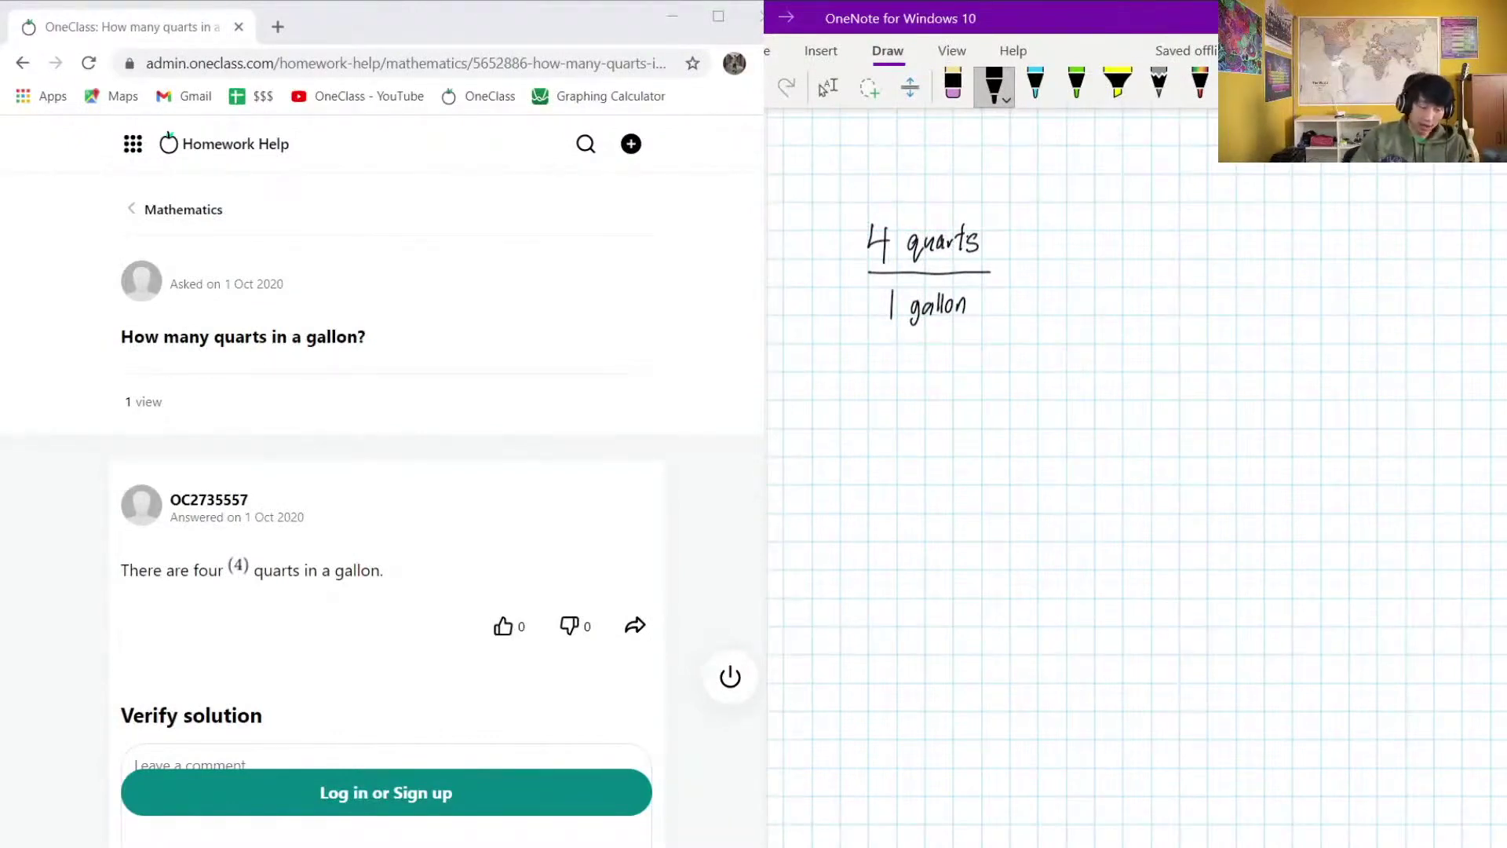
mouse_move(865, 206)
mouse_down()
mouse_move(840, 295)
mouse_move(873, 347)
mouse_up()
drag(989, 202, 985, 332)
- Draw an arrow toward the fraction and write the note 'This term can be used'
mouse_move(918, 156)
mouse_down()
mouse_move(917, 187)
mouse_move(942, 155)
mouse_move(931, 174)
mouse_move(968, 153)
mouse_move(986, 161)
mouse_up()
drag(997, 131, 1005, 157)
drag(1009, 147, 1040, 157)
drag(1047, 152, 1109, 157)
drag(1124, 149, 1153, 159)
mouse_move(1154, 150)
mouse_down()
mouse_move(1199, 161)
mouse_move(1208, 148)
mouse_up()
drag(1219, 148, 1213, 160)
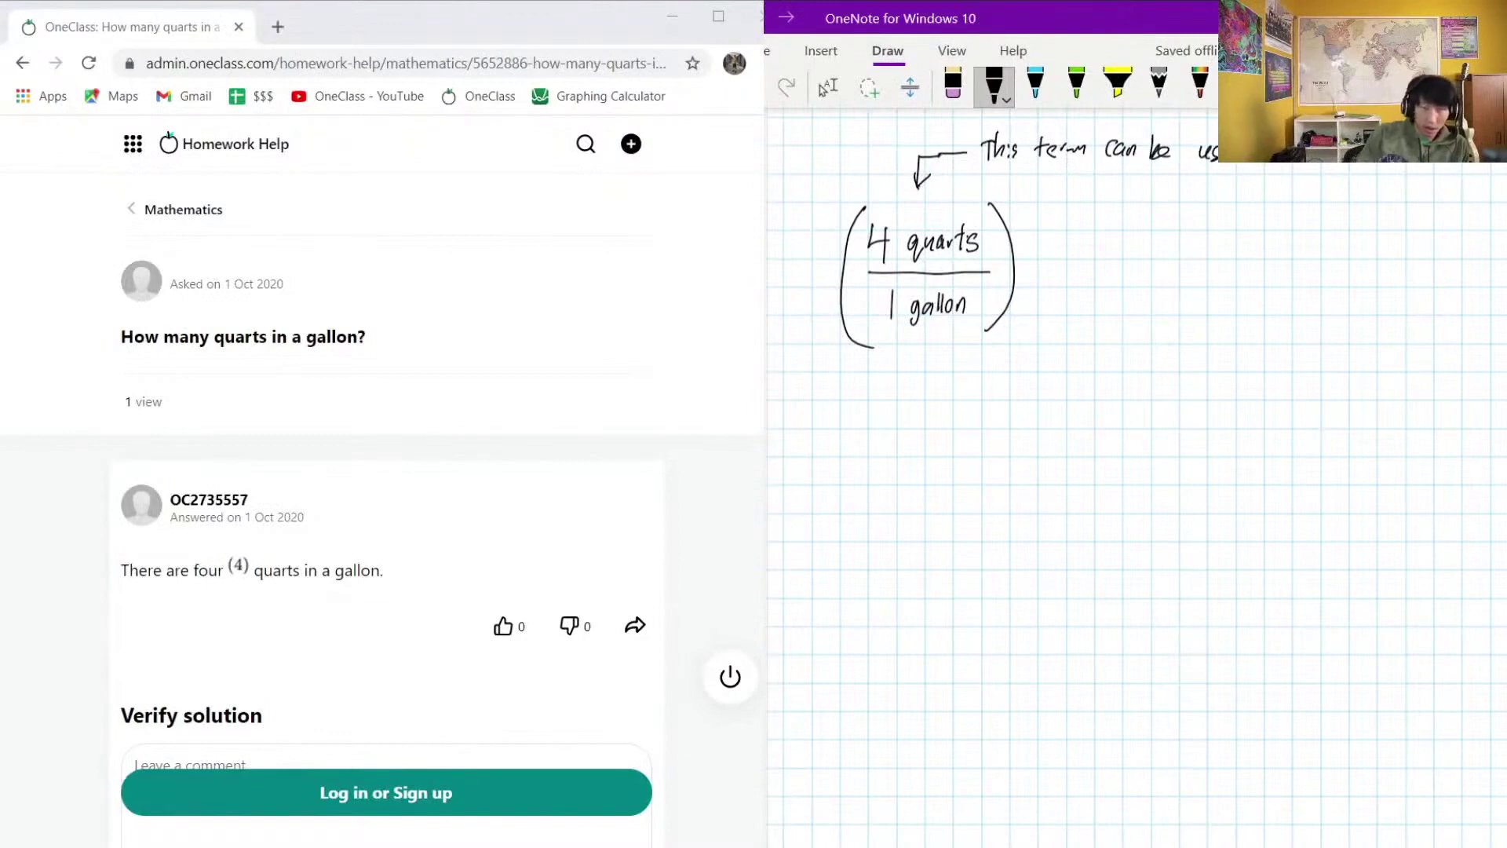
click(828, 86)
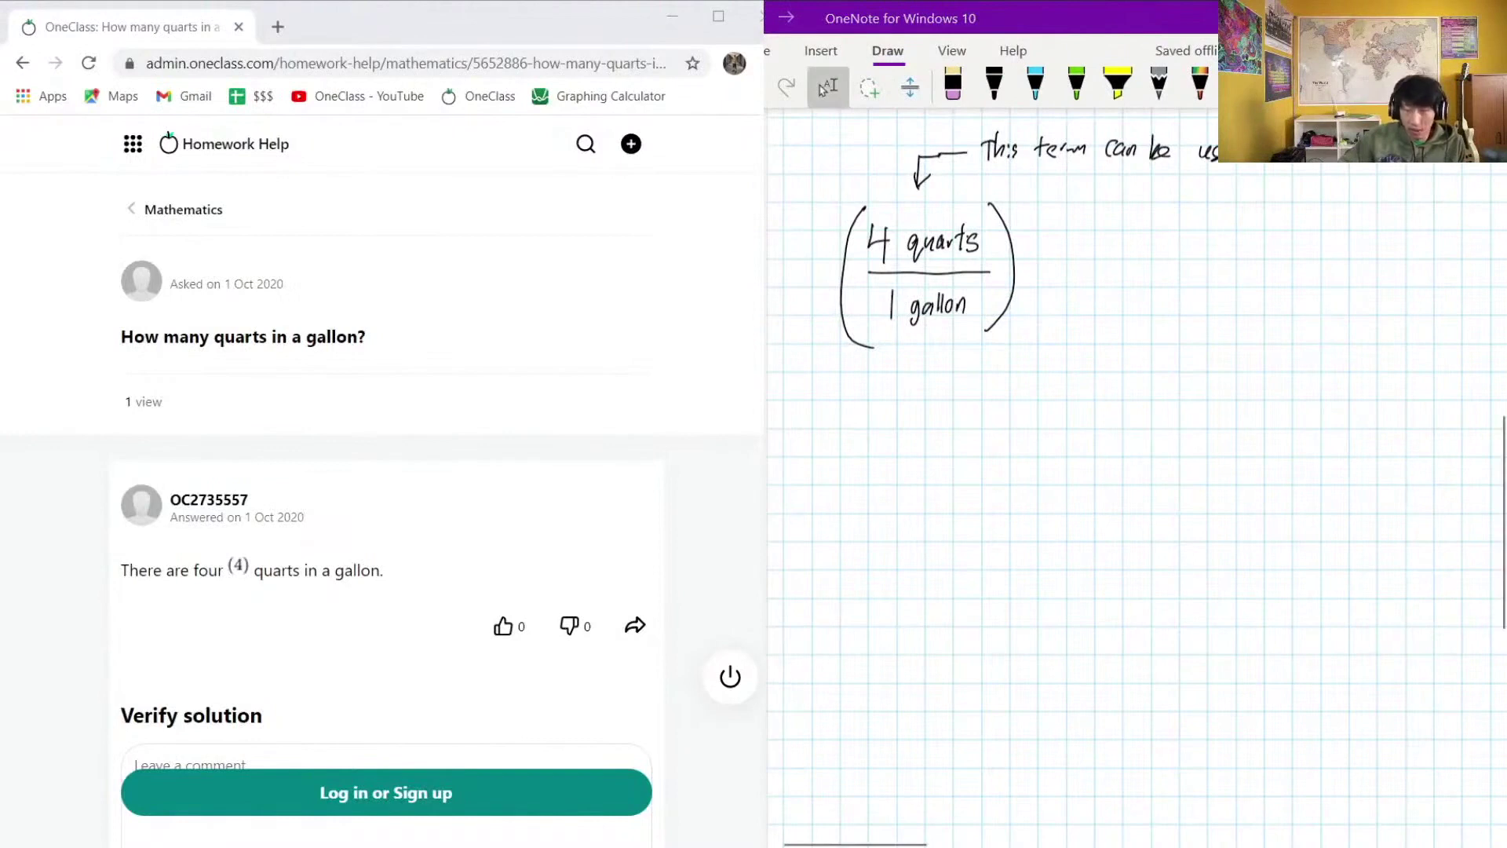
scroll(1135, 478, up, 3)
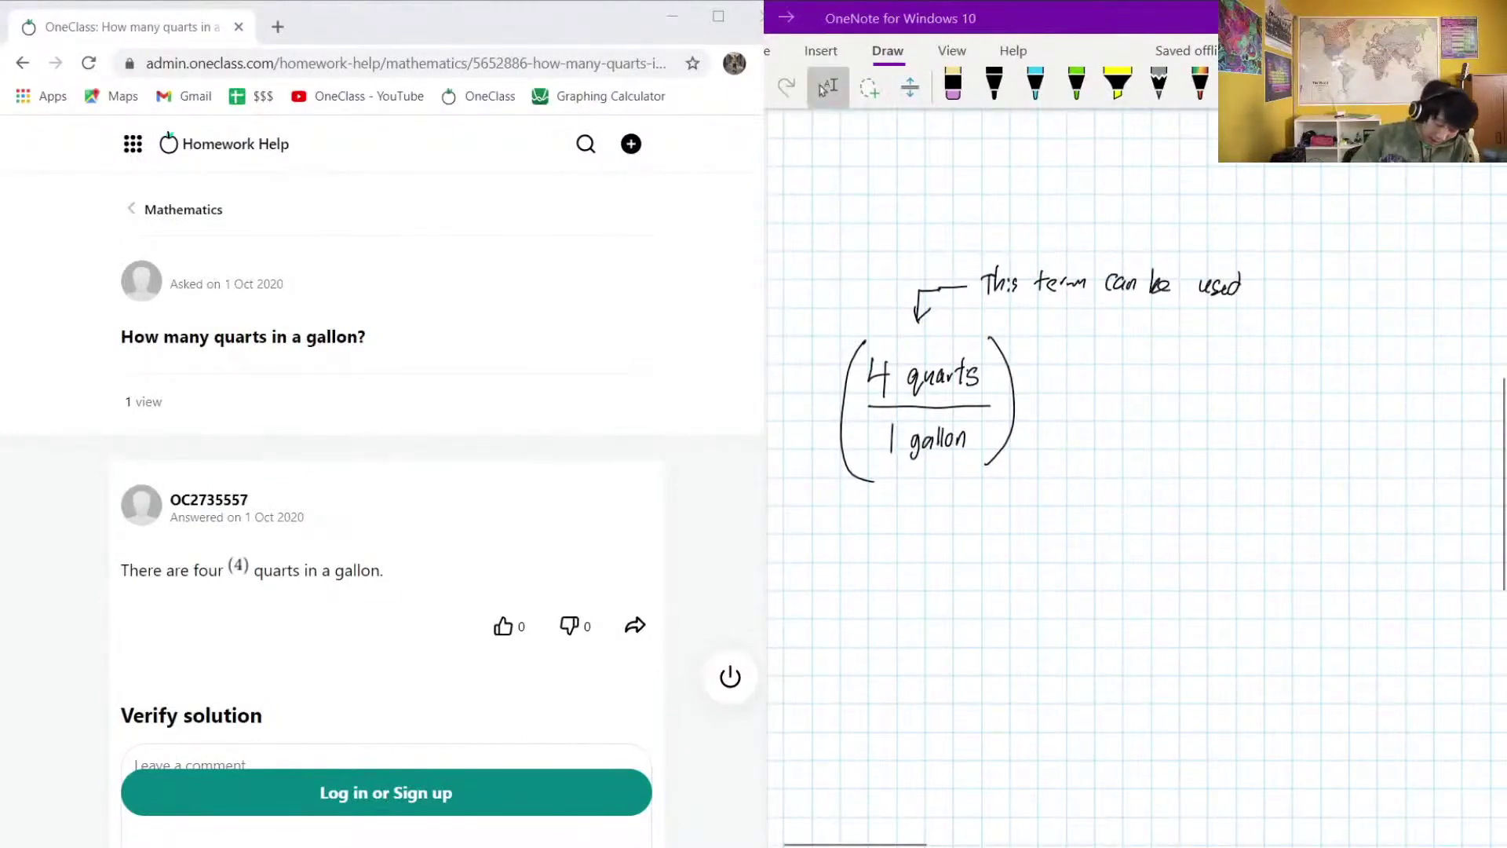
- Extend the note with 'to change between quarts and gallons' after 'used'
click(1256, 290)
drag(1262, 277, 1258, 306)
drag(1274, 288, 1487, 294)
mouse_move(1034, 317)
mouse_down()
mouse_move(1033, 340)
mouse_move(1060, 317)
mouse_move(1138, 331)
mouse_move(1139, 307)
mouse_move(1179, 345)
mouse_move(1209, 310)
mouse_move(1239, 332)
mouse_up()
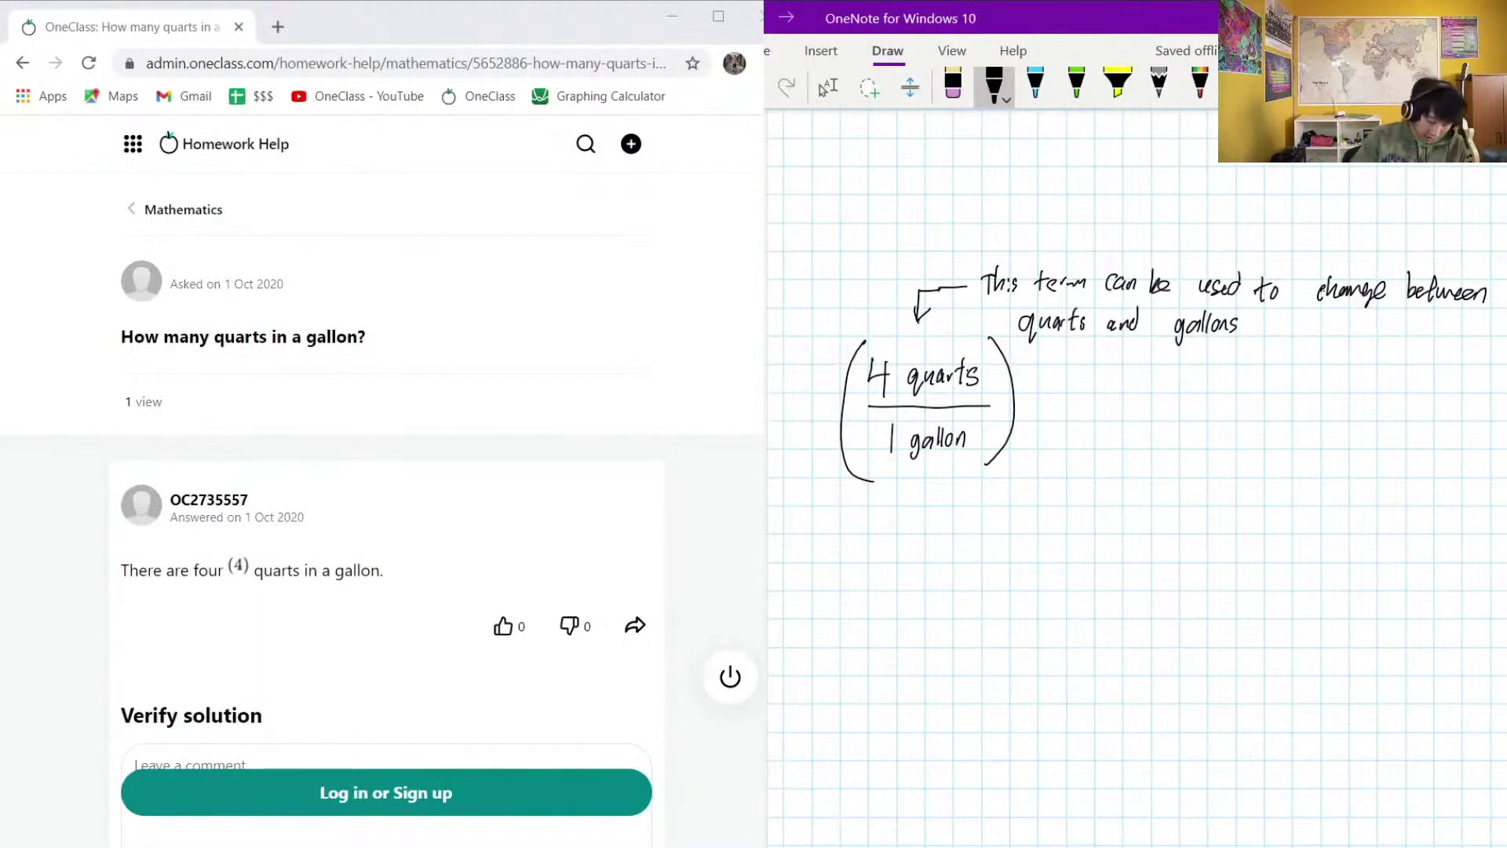
- Handwrite (x gallons)(4 quarts / 1 gallon) = beneath the first fraction
mouse_move(820, 604)
mouse_down()
mouse_move(833, 590)
mouse_move(837, 619)
mouse_up()
mouse_move(844, 588)
mouse_down()
mouse_move(825, 620)
mouse_move(870, 629)
mouse_move(891, 589)
mouse_move(909, 610)
mouse_move(919, 599)
mouse_move(918, 618)
mouse_up()
drag(930, 567, 931, 636)
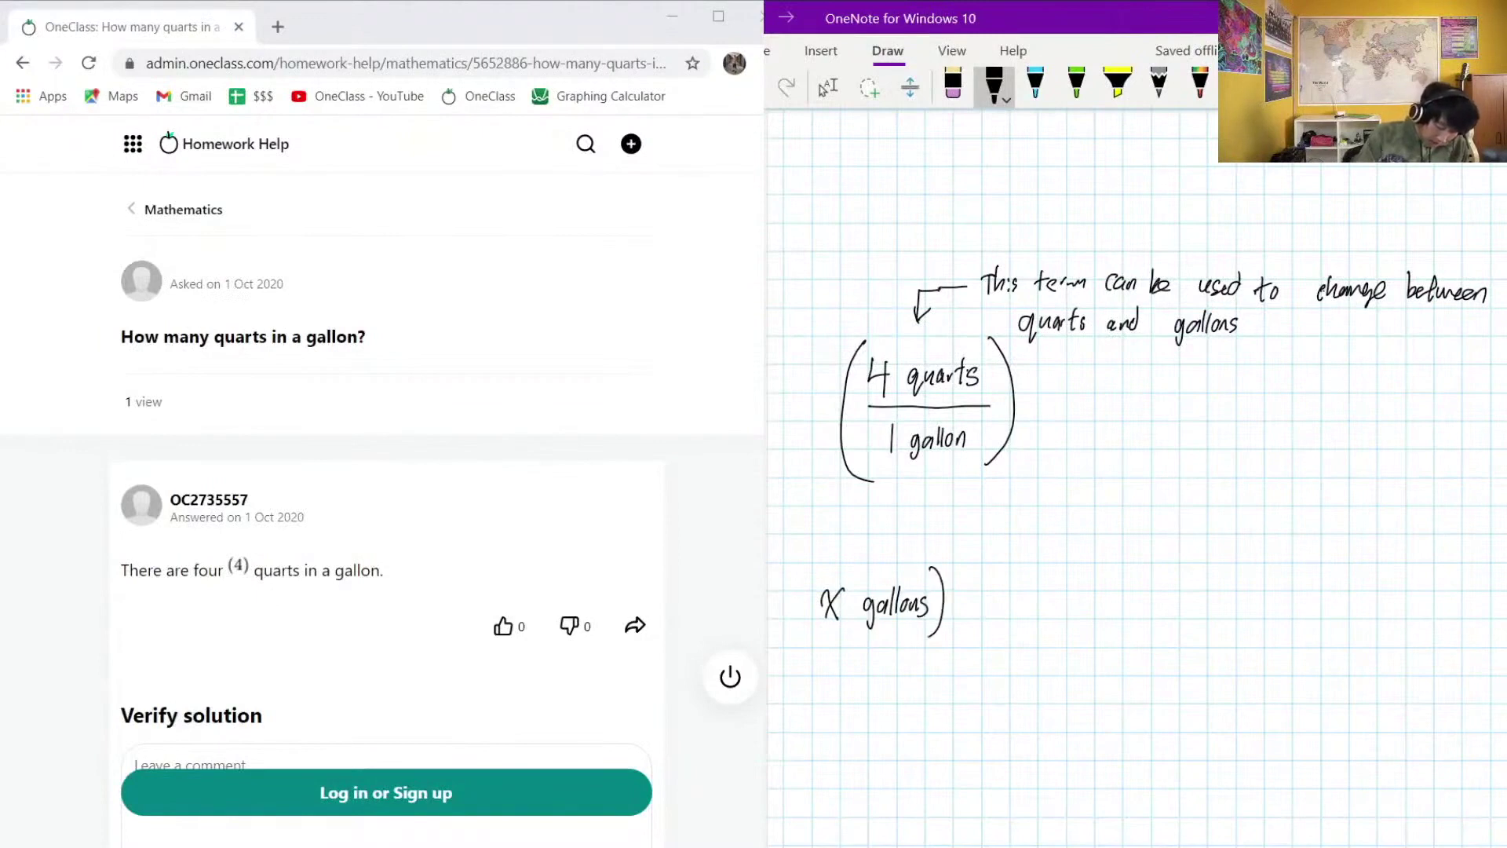
drag(824, 559, 822, 633)
mouse_move(993, 562)
mouse_down()
mouse_move(978, 585)
mouse_move(989, 692)
mouse_move(1011, 599)
mouse_move(1006, 614)
mouse_move(1066, 601)
mouse_up()
drag(1070, 583, 1079, 610)
mouse_move(981, 621)
mouse_down()
mouse_move(1096, 616)
mouse_move(1028, 672)
mouse_up()
drag(1052, 645, 1060, 656)
mouse_move(1066, 632)
mouse_down()
mouse_move(1066, 656)
mouse_move(1088, 653)
mouse_up()
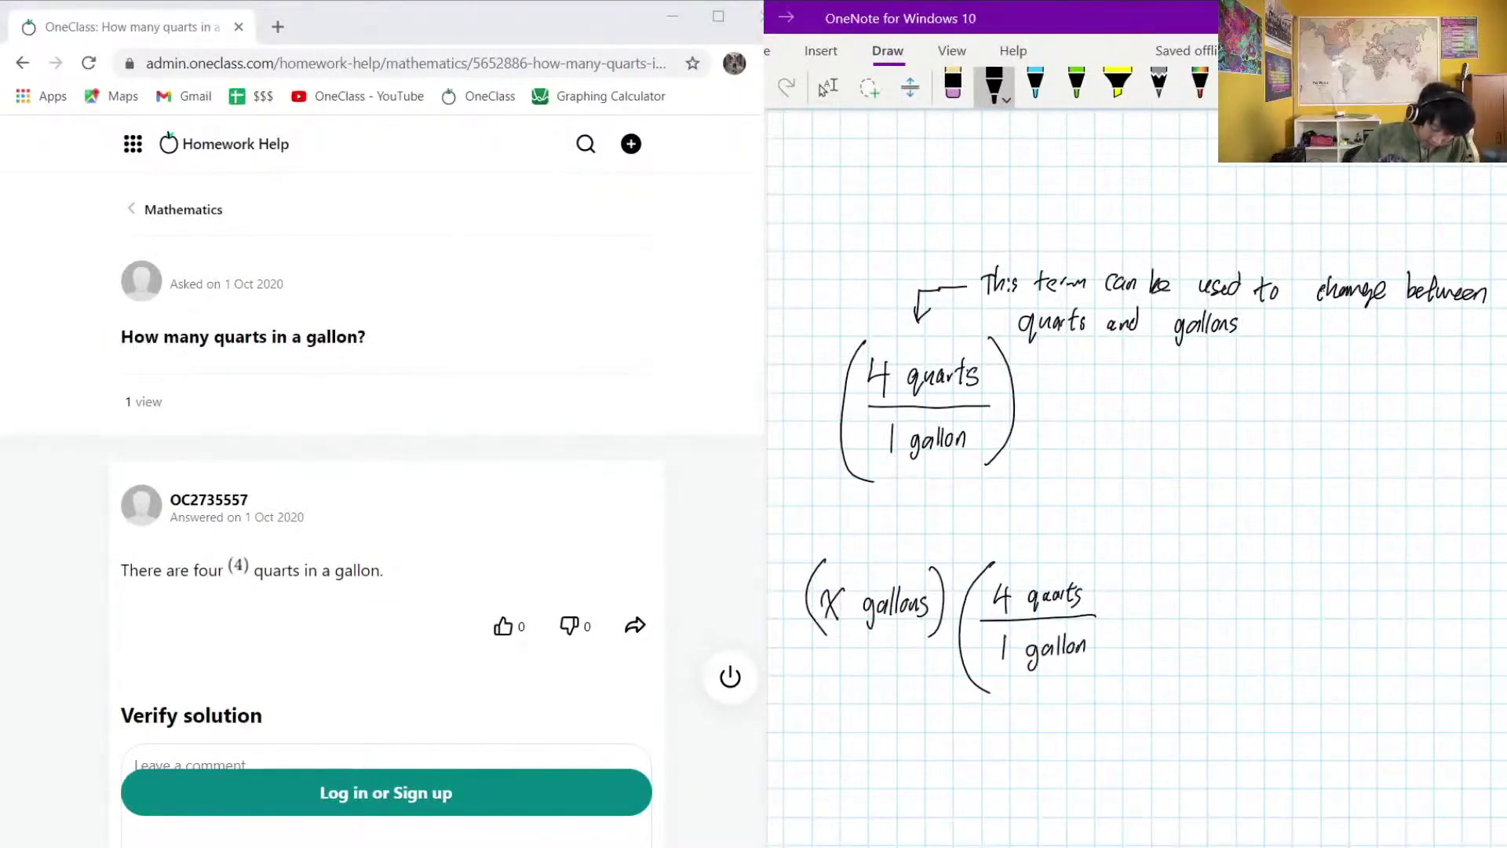
drag(1102, 555, 1092, 688)
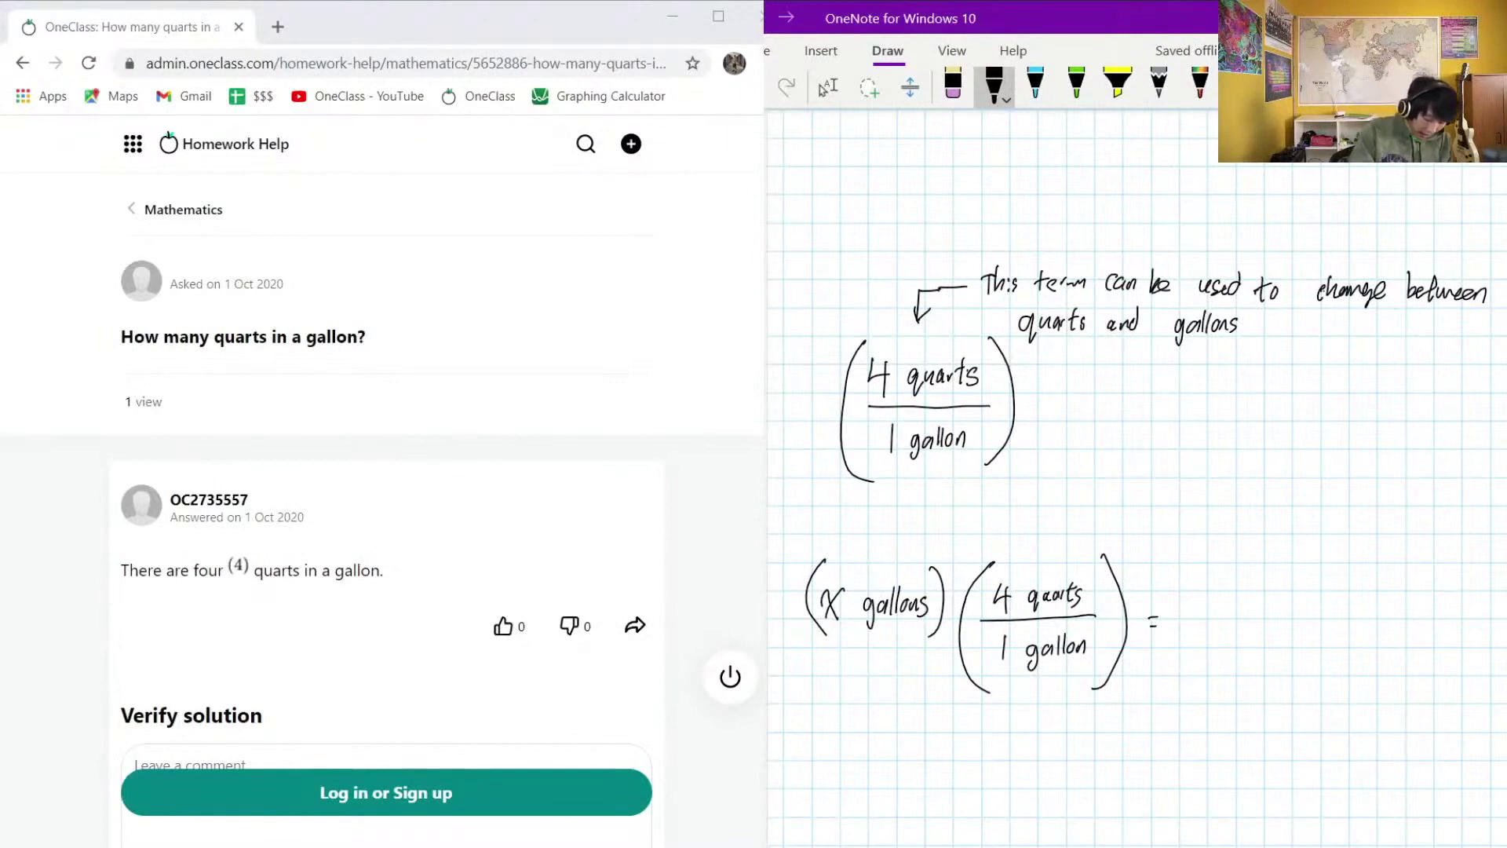
- In red ink, strike through gallons in x gallons and in the 1 gallon denominator
click(994, 83)
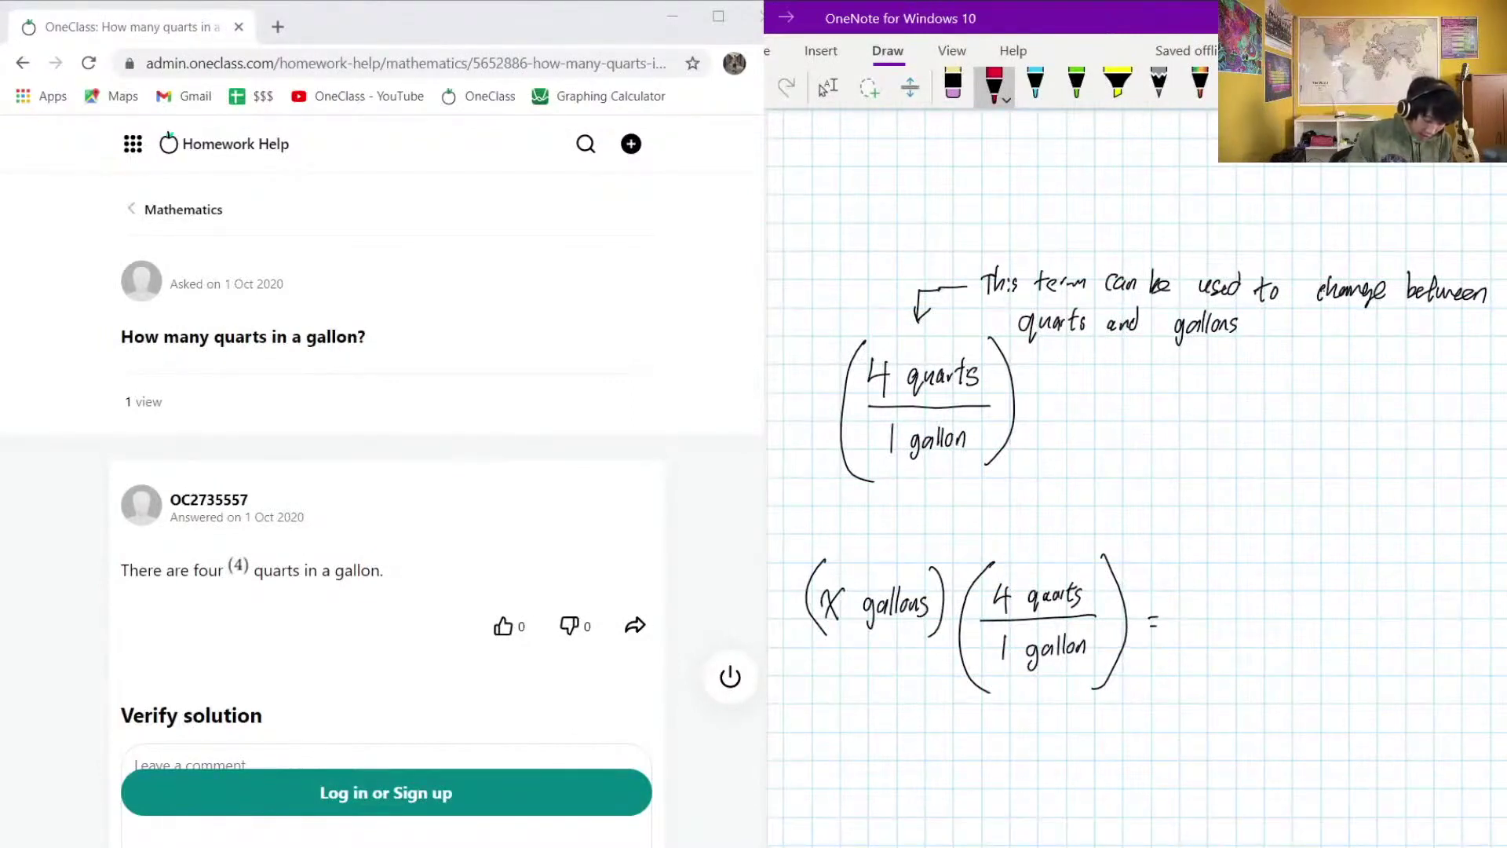
drag(930, 585, 861, 638)
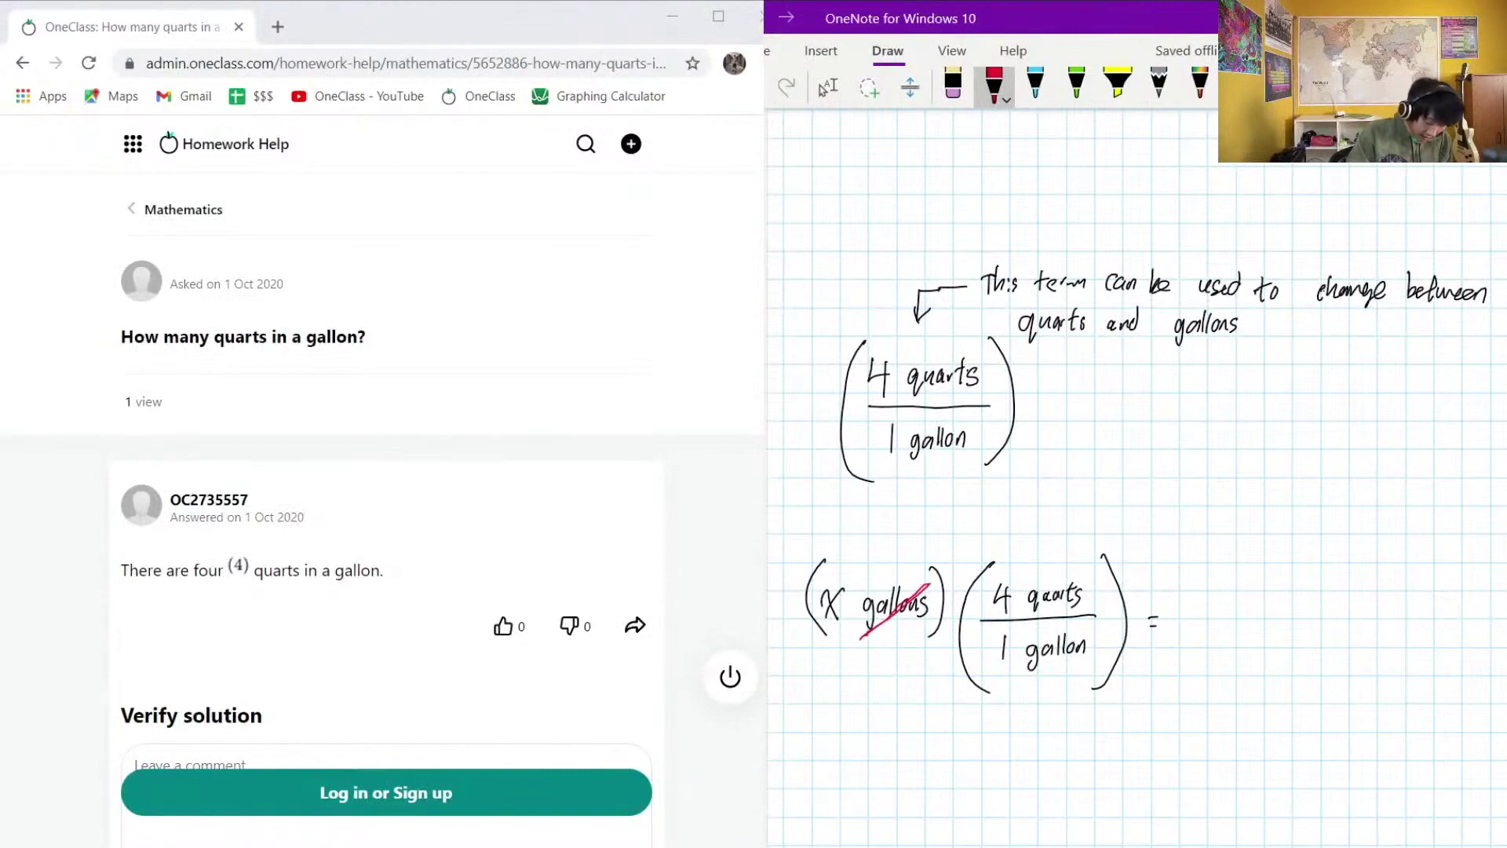
drag(1015, 676, 1098, 632)
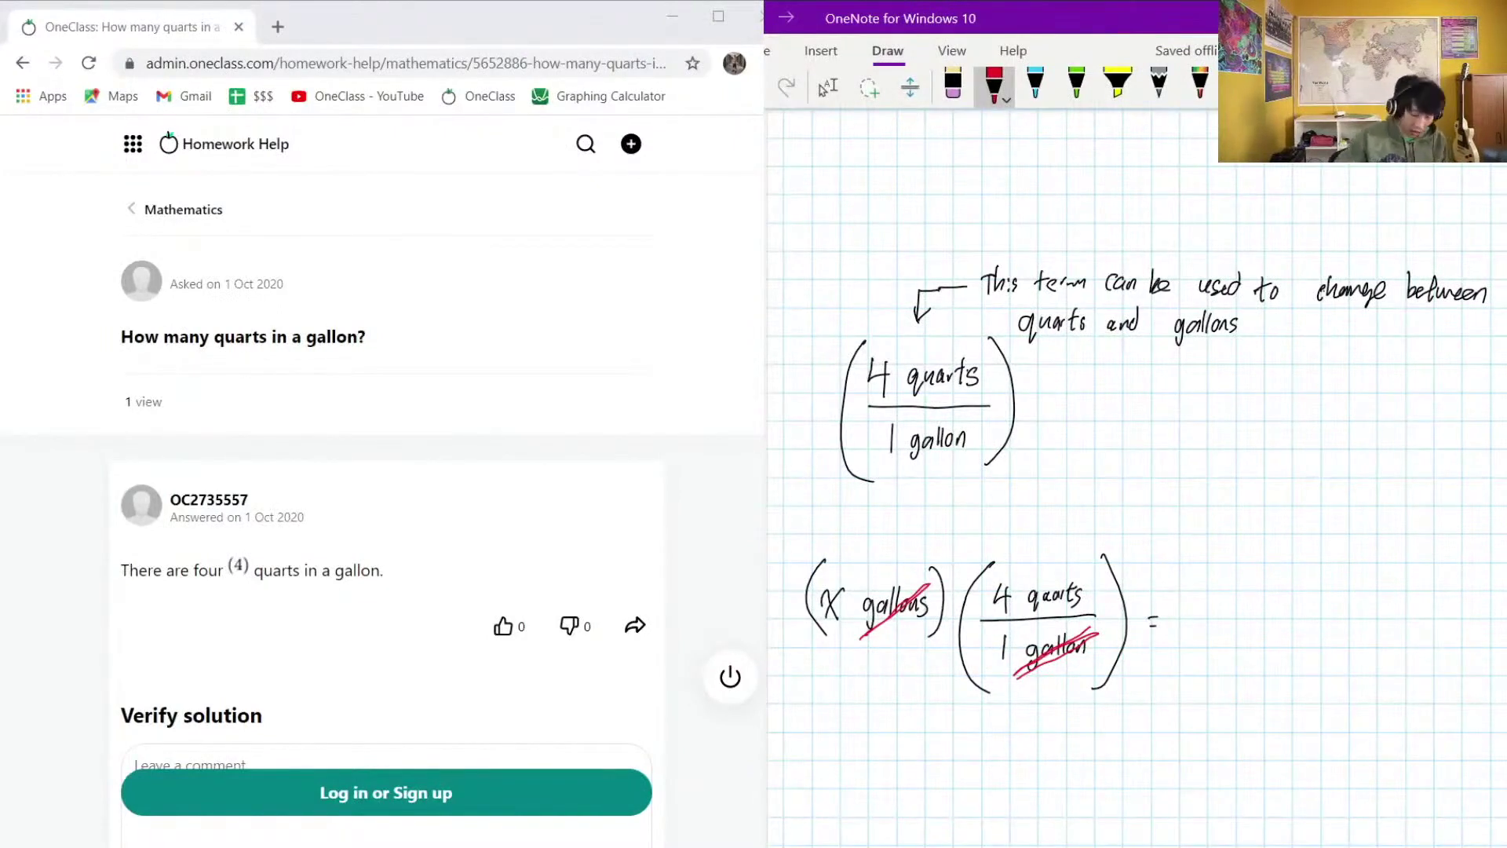
- Write the red result 4x quarts after the equals sign
mouse_move(1192, 598)
mouse_down()
mouse_move(1196, 641)
mouse_move(1268, 625)
mouse_move(1273, 654)
mouse_move(1323, 617)
mouse_up()
mouse_move(1327, 606)
mouse_down()
mouse_move(1329, 632)
mouse_move(1334, 614)
mouse_up()
drag(1342, 615, 1335, 635)
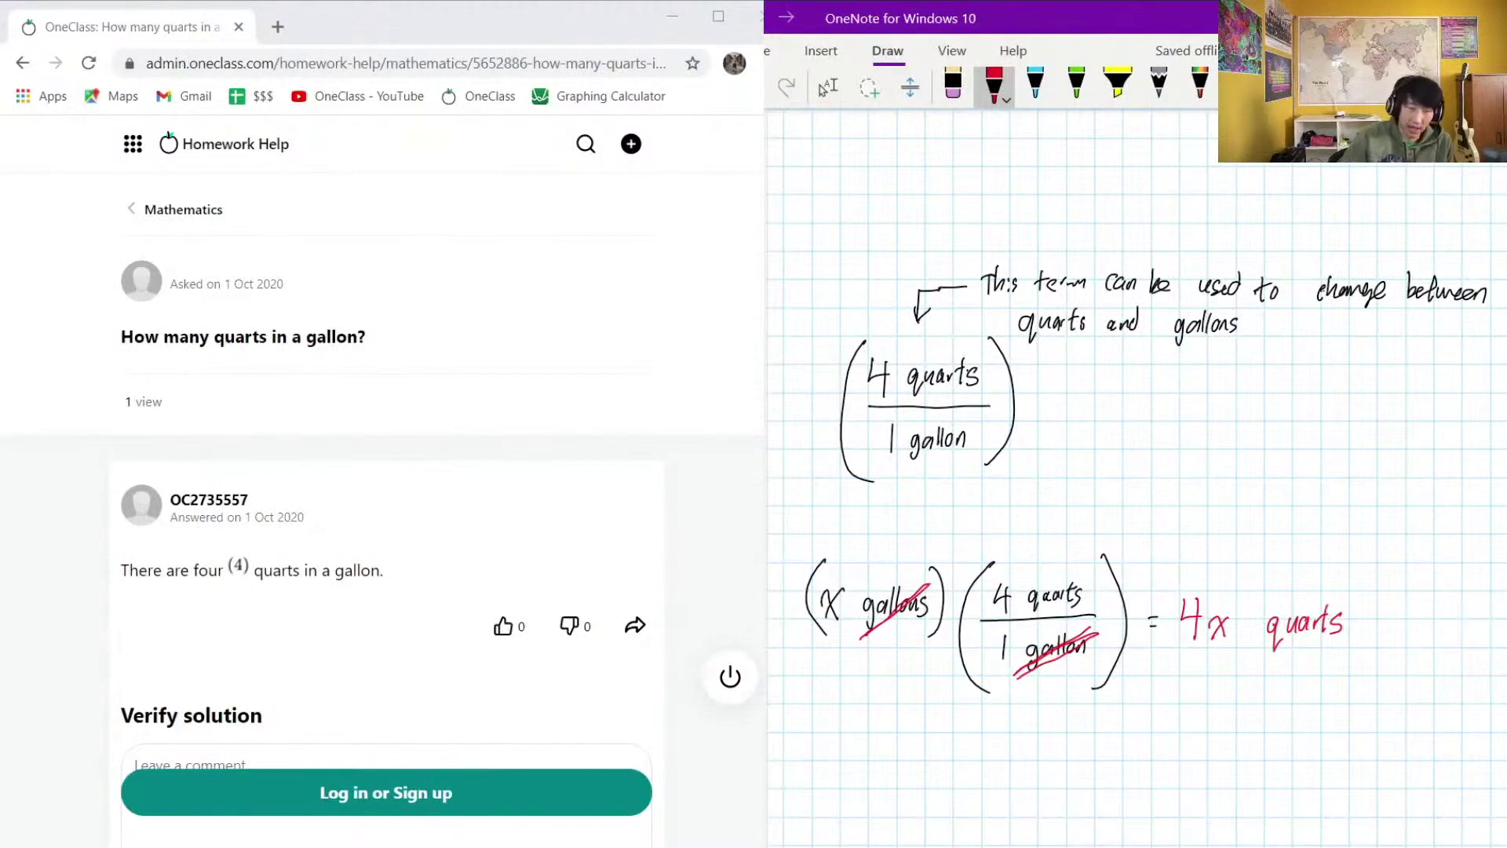
click(828, 86)
click(1319, 662)
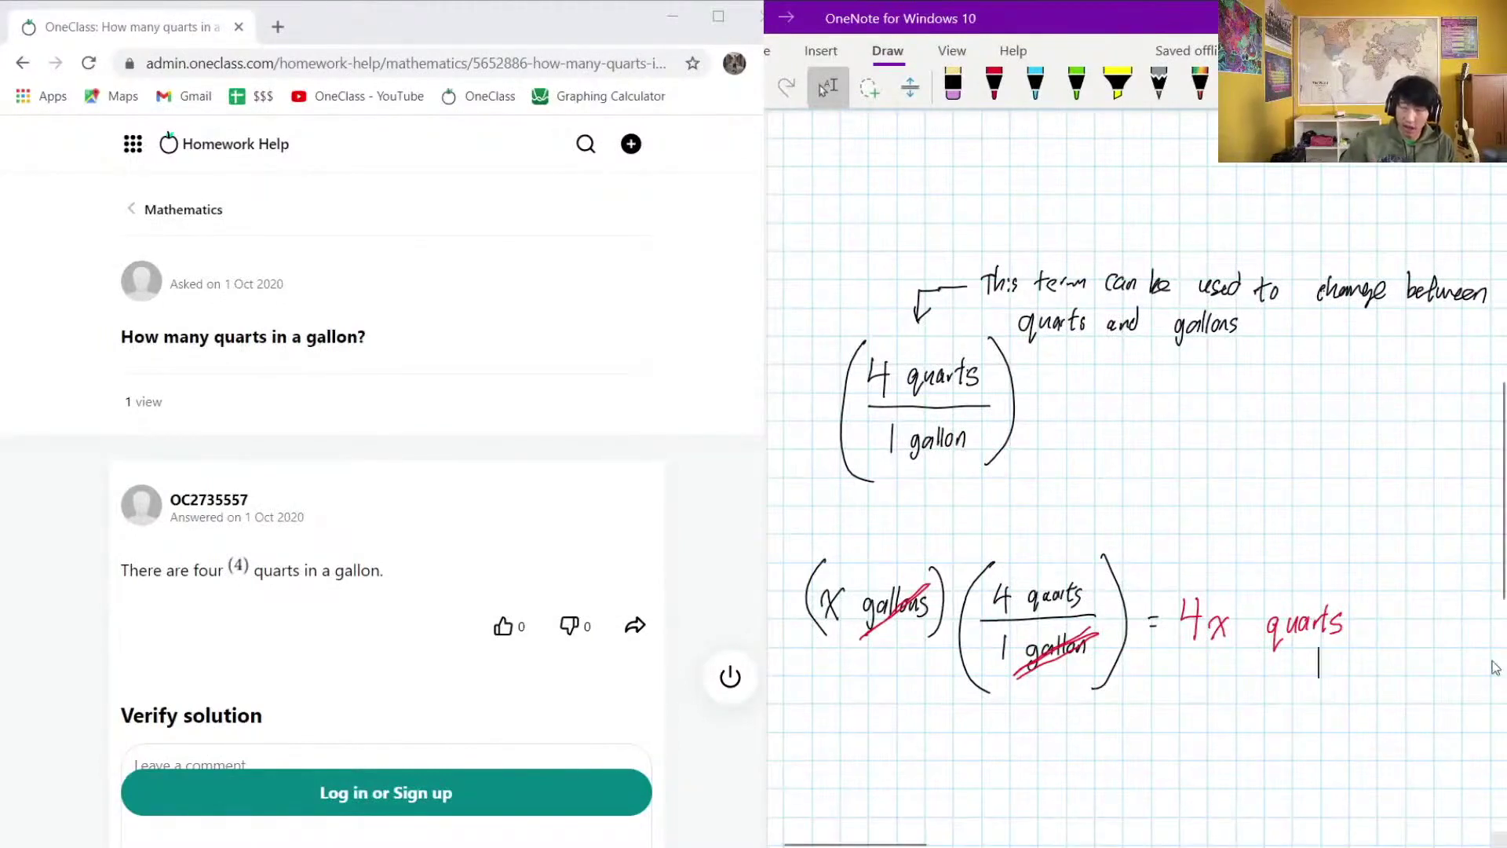
- Handwrite (y quarts) in brackets below the first equation
scroll(1096, 620, down, 3)
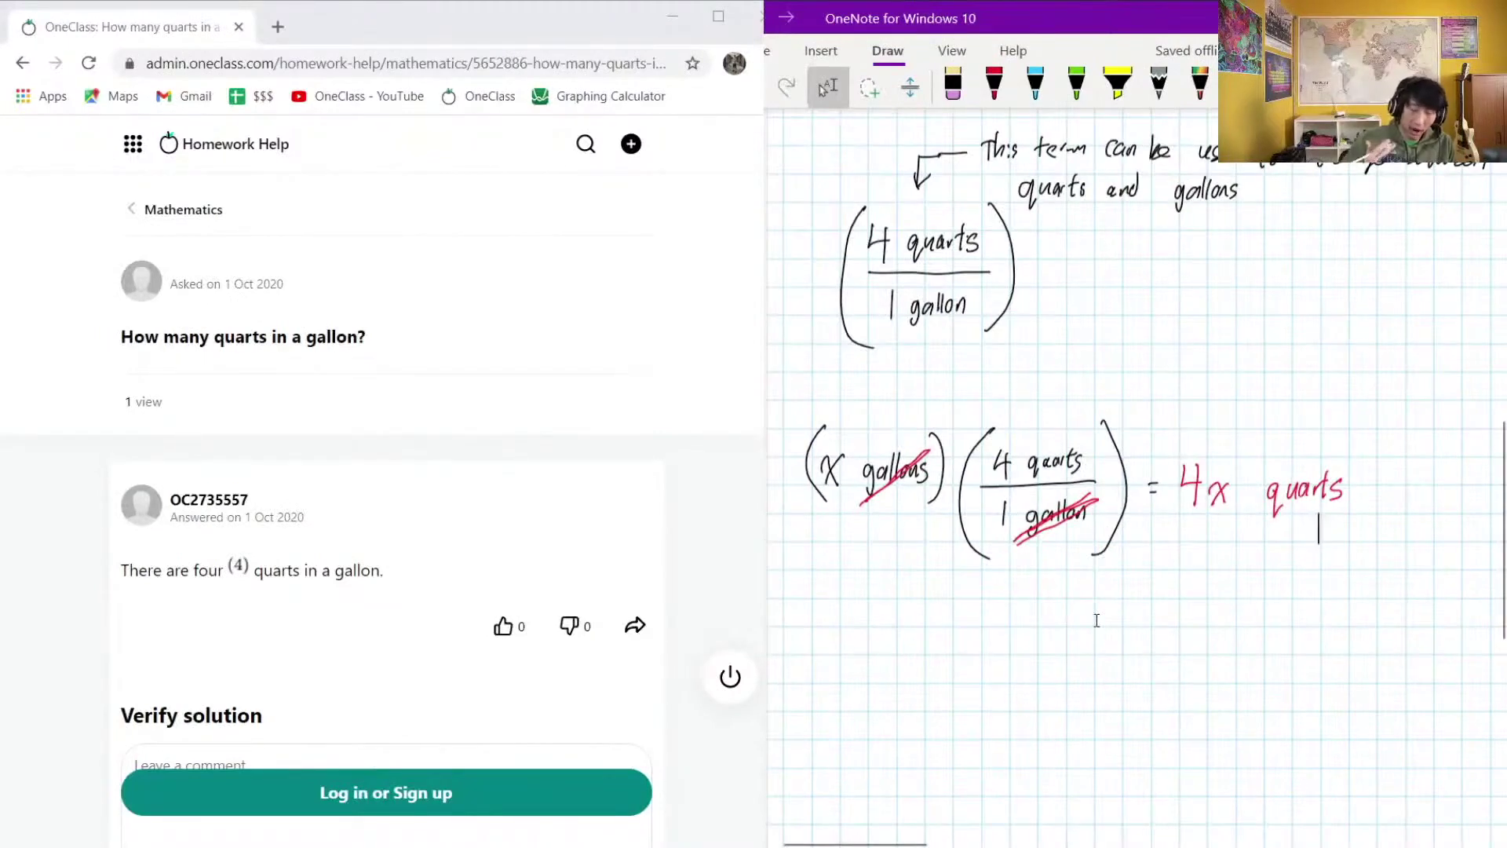
click(994, 85)
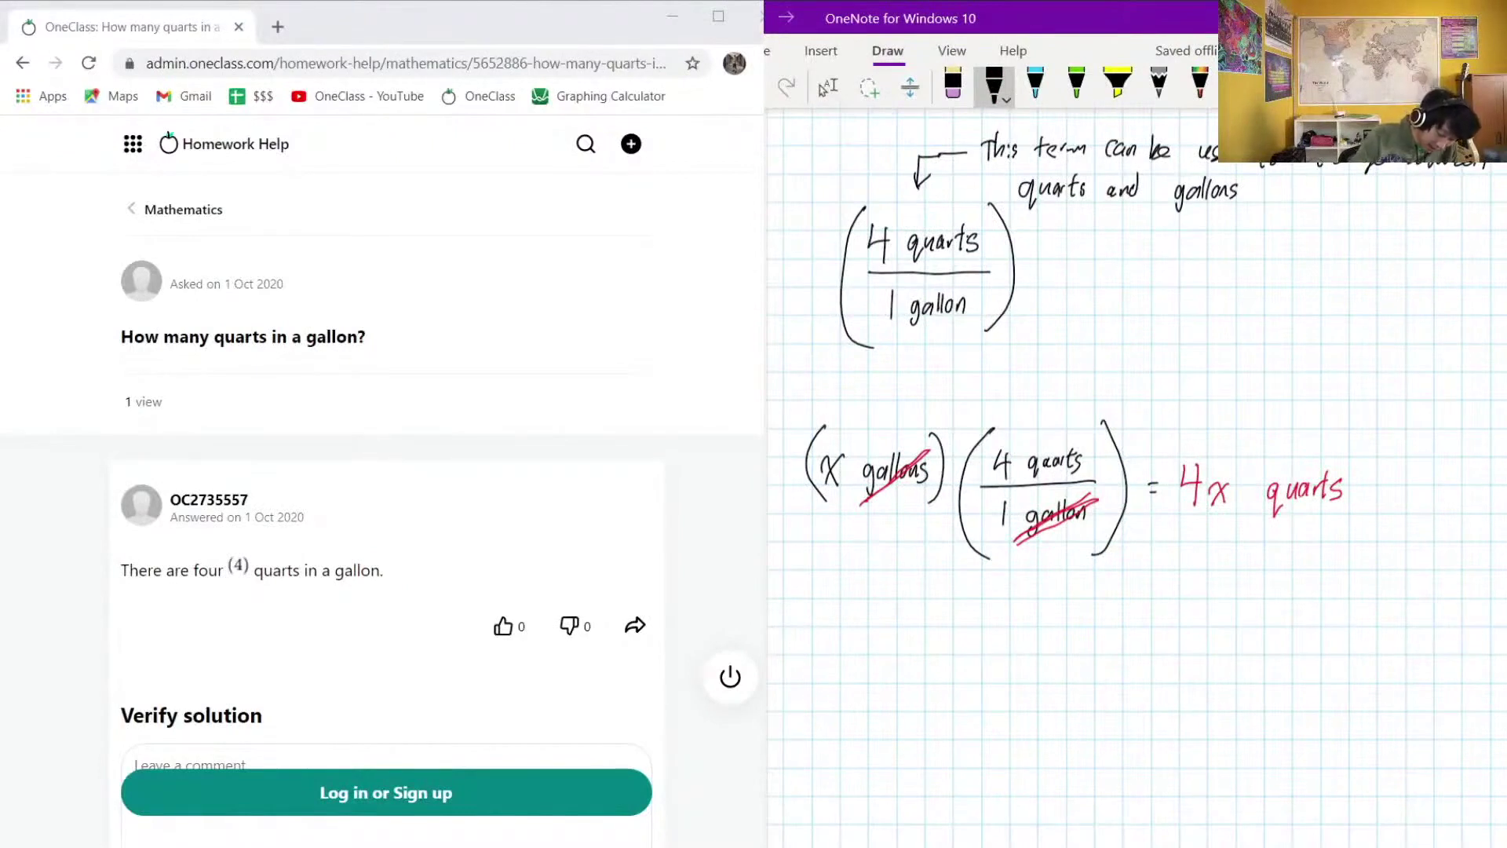
mouse_move(816, 662)
mouse_down()
mouse_move(821, 707)
mouse_move(856, 680)
mouse_move(861, 701)
mouse_move(913, 663)
mouse_move(917, 685)
mouse_up()
drag(822, 632, 832, 718)
drag(930, 620, 938, 702)
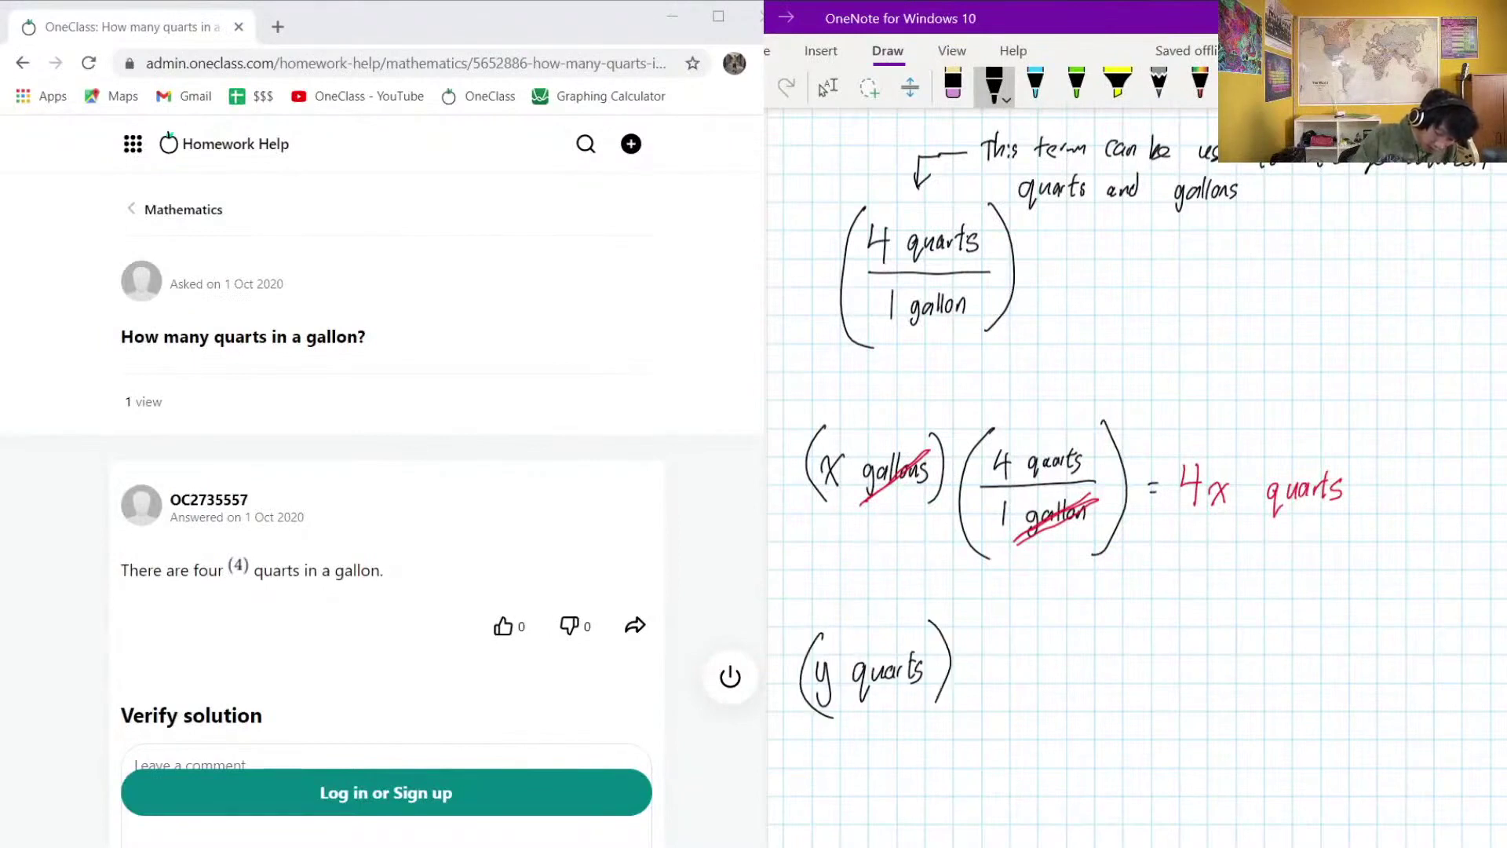
click(826, 87)
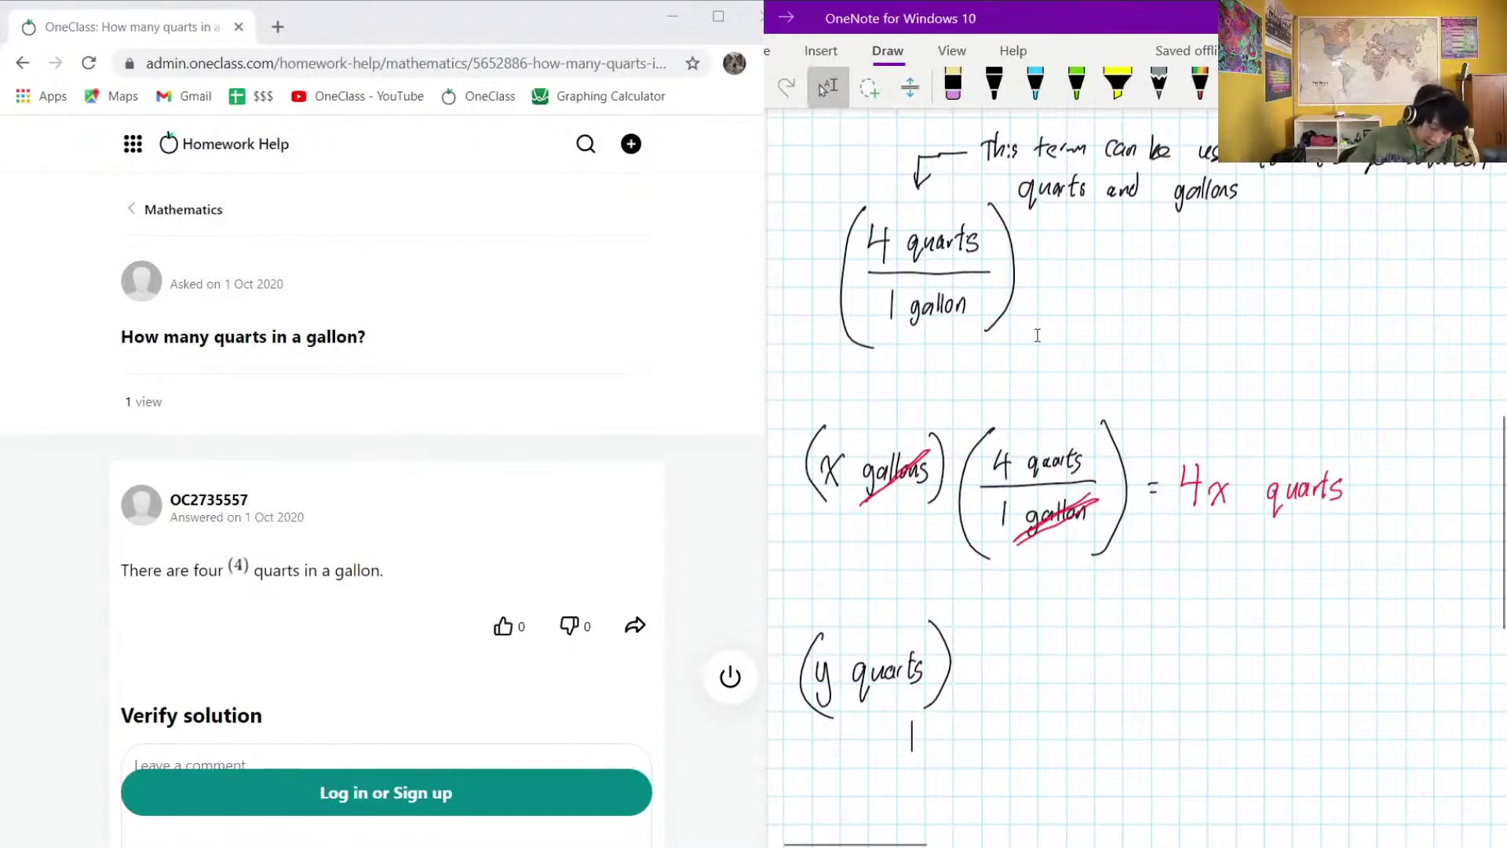
- Write the bracketed conversion factor 1 gallon over 4 quarts beside (y quarts)
click(994, 85)
drag(988, 622, 987, 753)
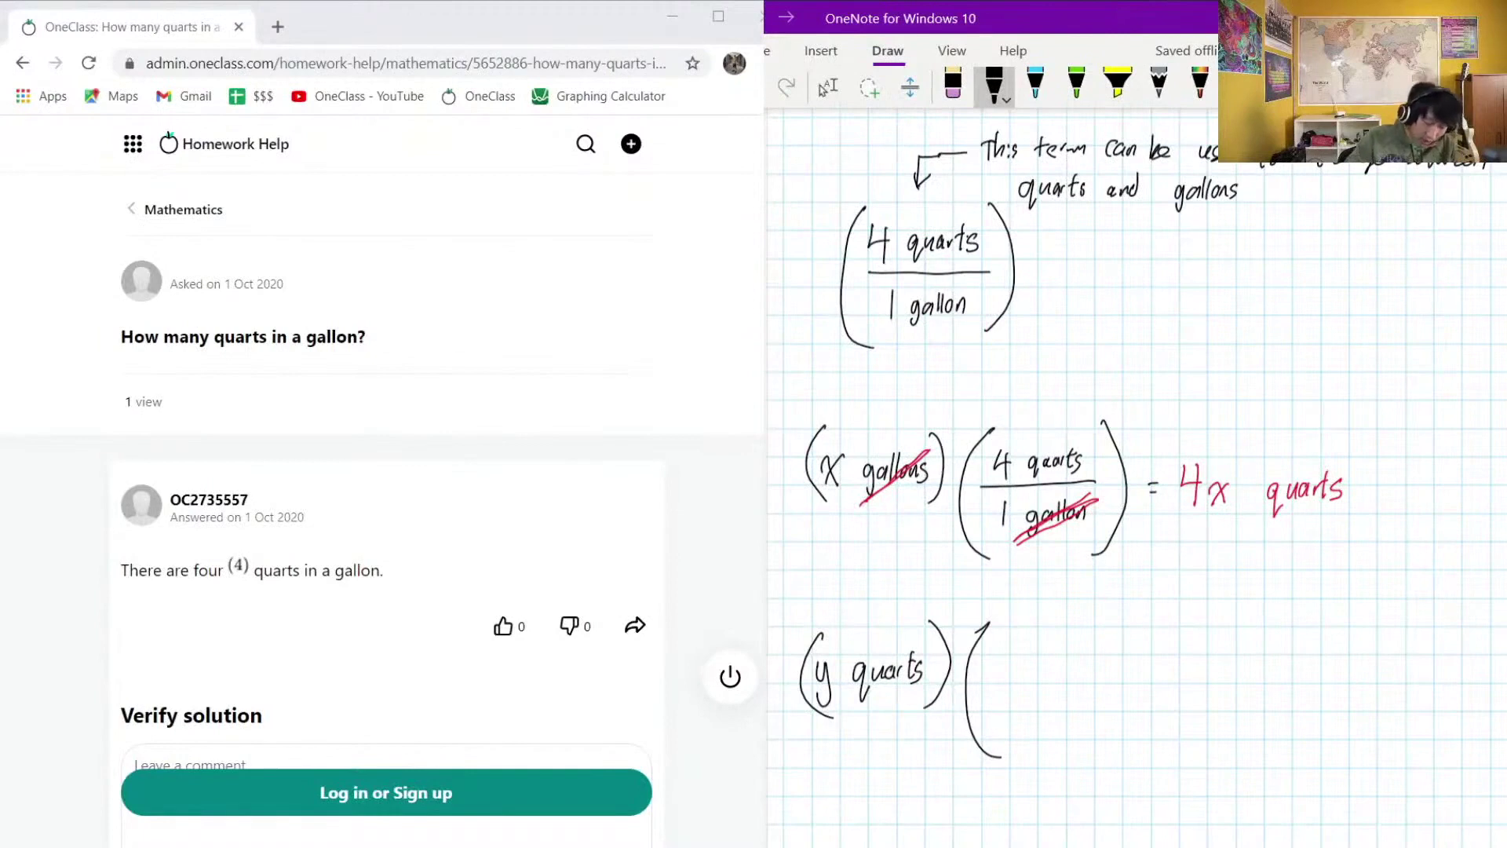
drag(991, 683, 1103, 682)
mouse_move(996, 708)
mouse_down()
mouse_move(1006, 743)
mouse_move(1037, 751)
mouse_move(1089, 733)
mouse_up()
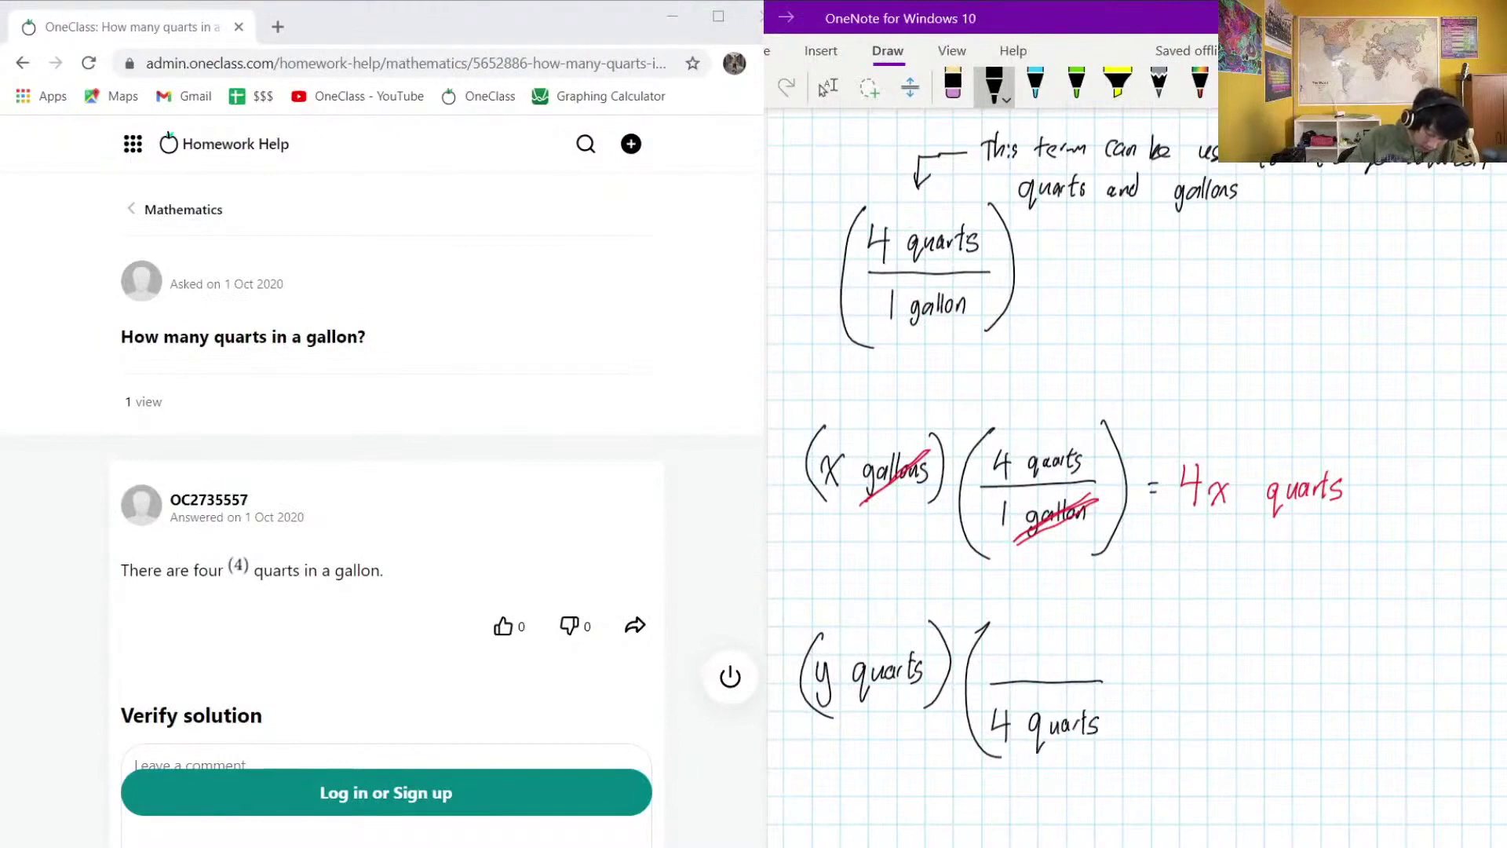
mouse_move(1013, 641)
mouse_down()
mouse_move(1013, 669)
mouse_move(1072, 661)
mouse_up()
drag(1081, 636, 1082, 661)
mouse_move(1091, 661)
mouse_down()
mouse_move(1095, 645)
mouse_move(1098, 666)
mouse_up()
mouse_move(1116, 608)
mouse_down()
mouse_move(1144, 660)
mouse_move(1124, 752)
mouse_up()
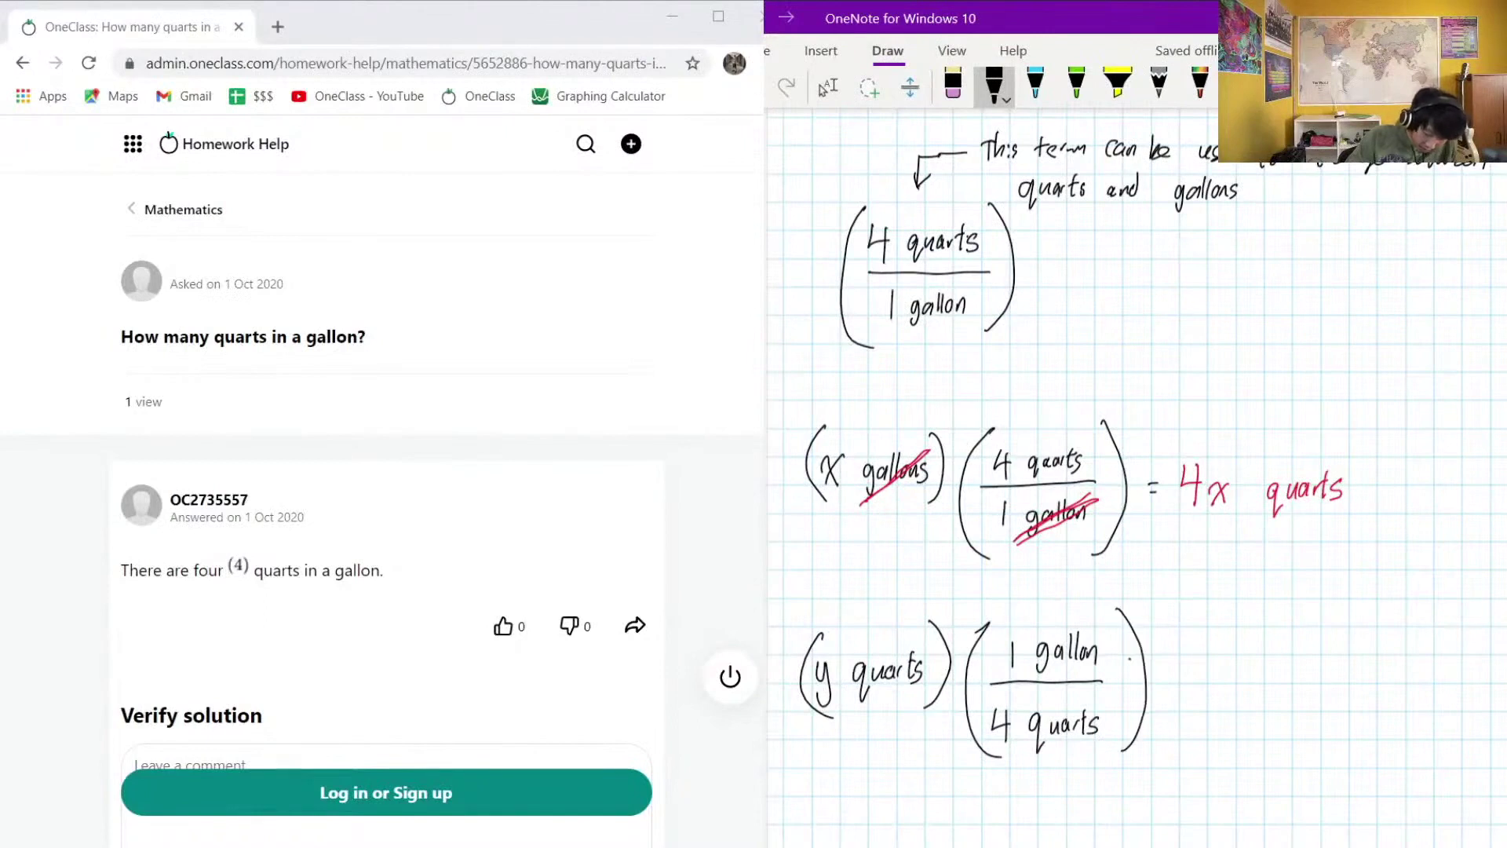
- In red ink, strike through quarts in y quarts and in the 4 quarts denominator
click(993, 82)
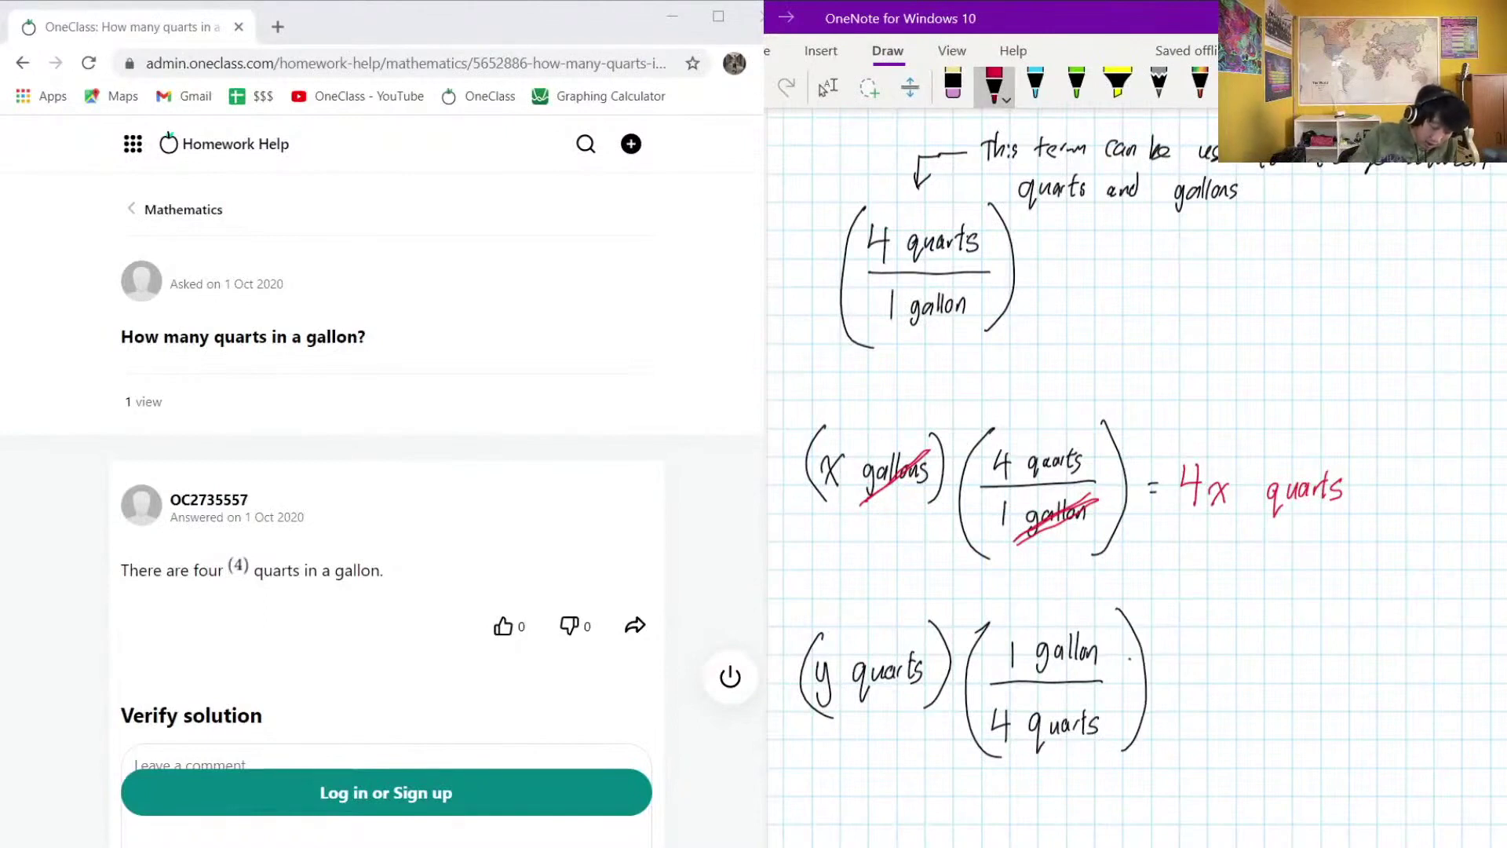
drag(852, 698, 938, 642)
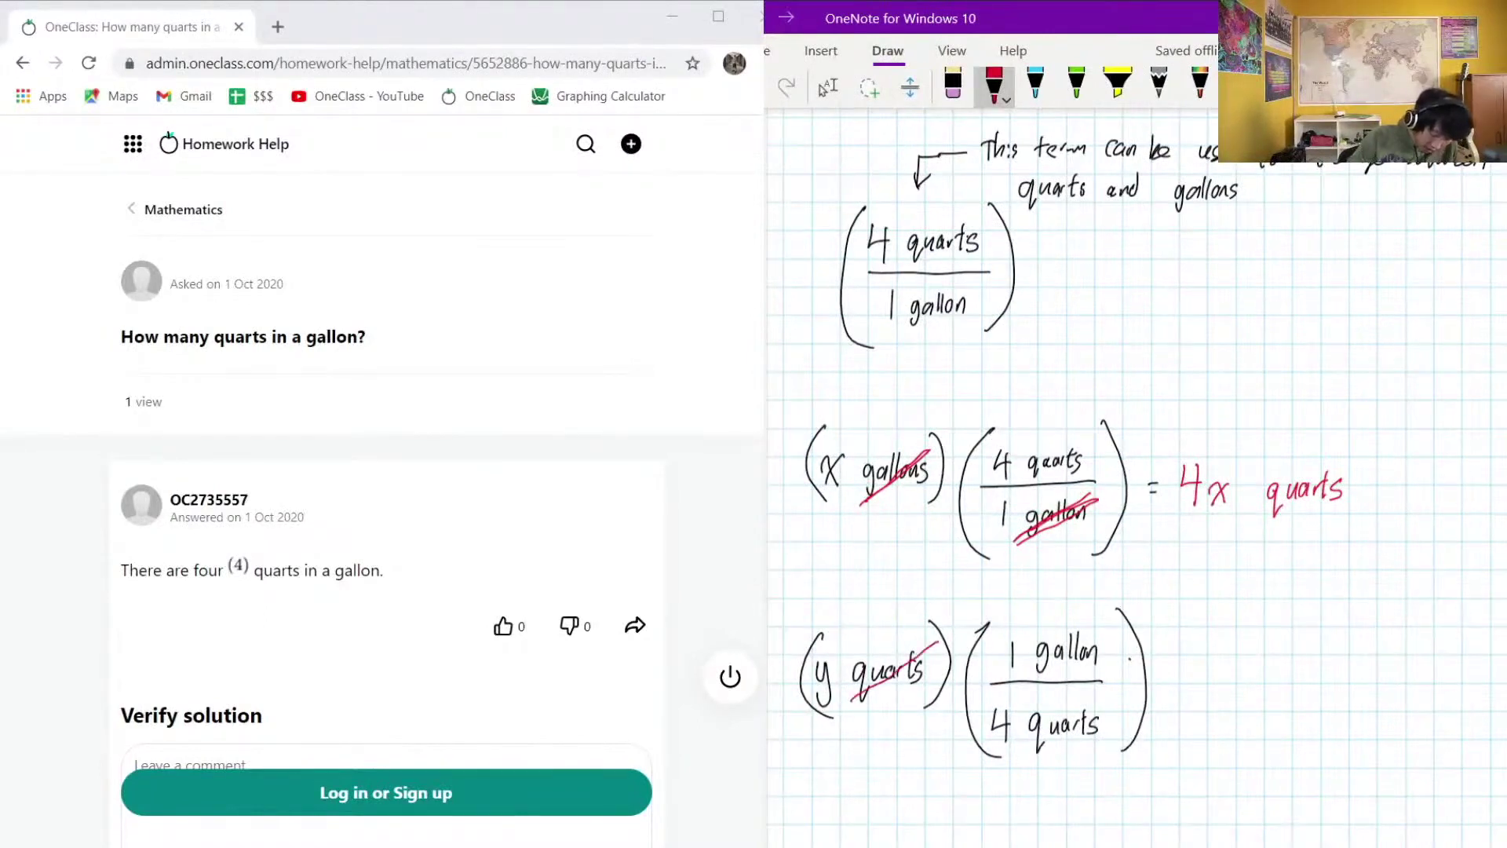
drag(1027, 750, 1116, 710)
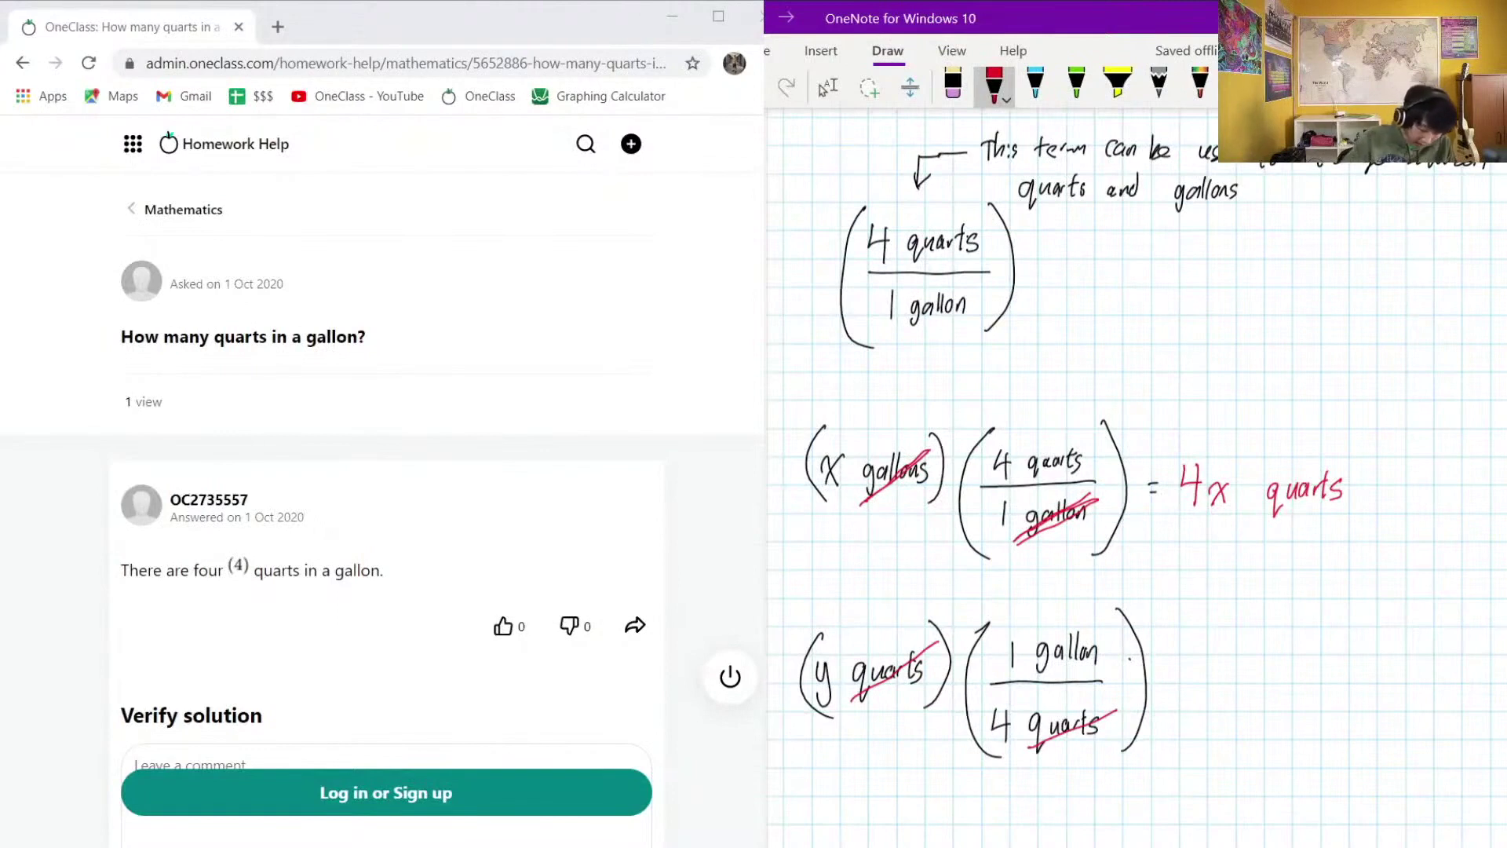
- Write the red result = y/4 gallons after the conversion factor
drag(1159, 677, 1176, 675)
drag(1160, 687, 1222, 666)
drag(1232, 647, 1225, 724)
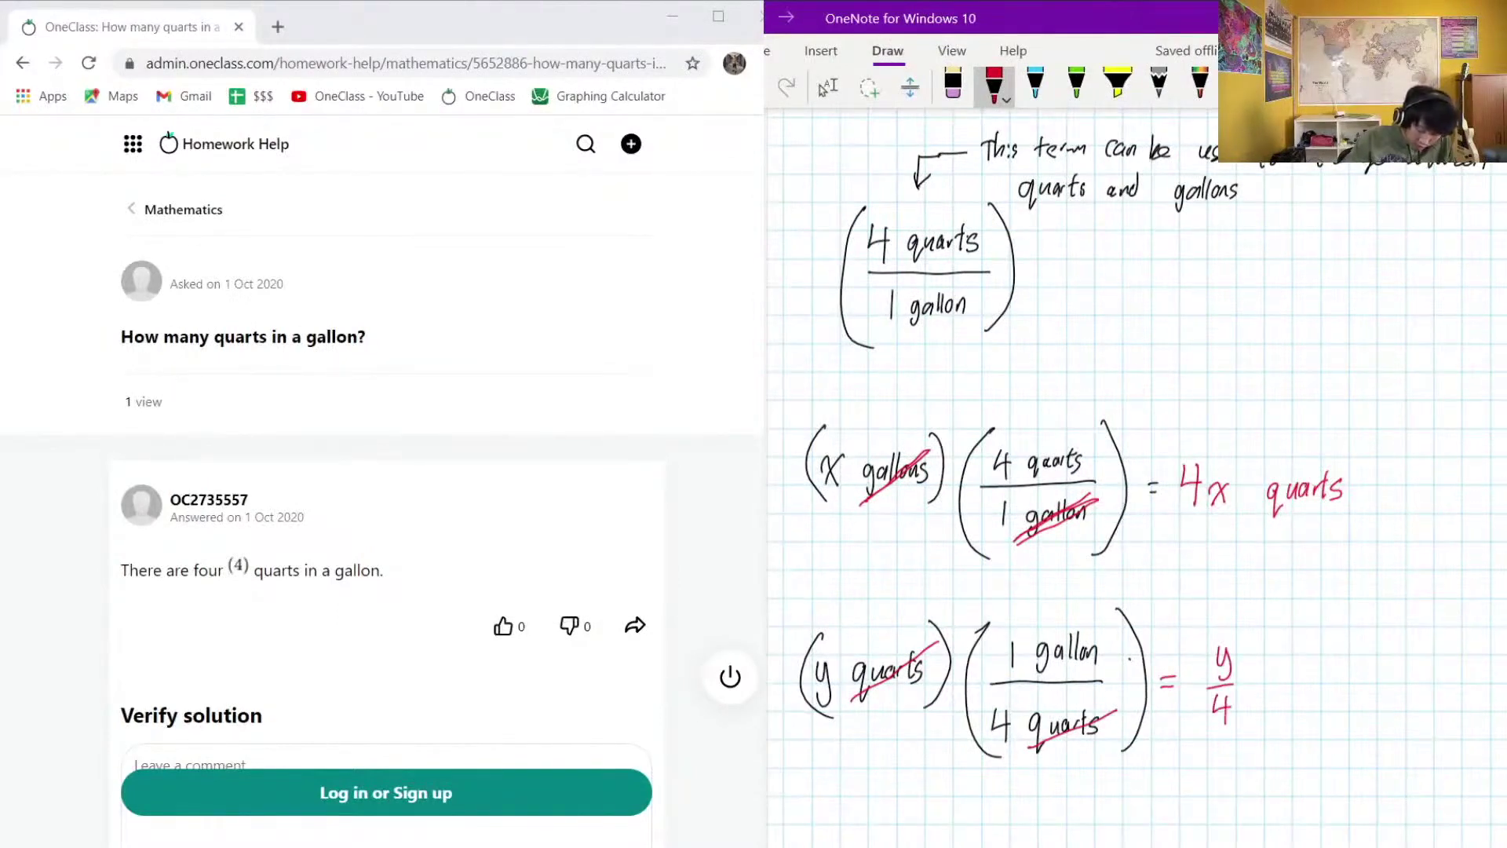
mouse_move(1280, 667)
mouse_down()
mouse_move(1270, 701)
mouse_move(1321, 672)
mouse_move(1330, 683)
mouse_up()
drag(1342, 665, 1332, 690)
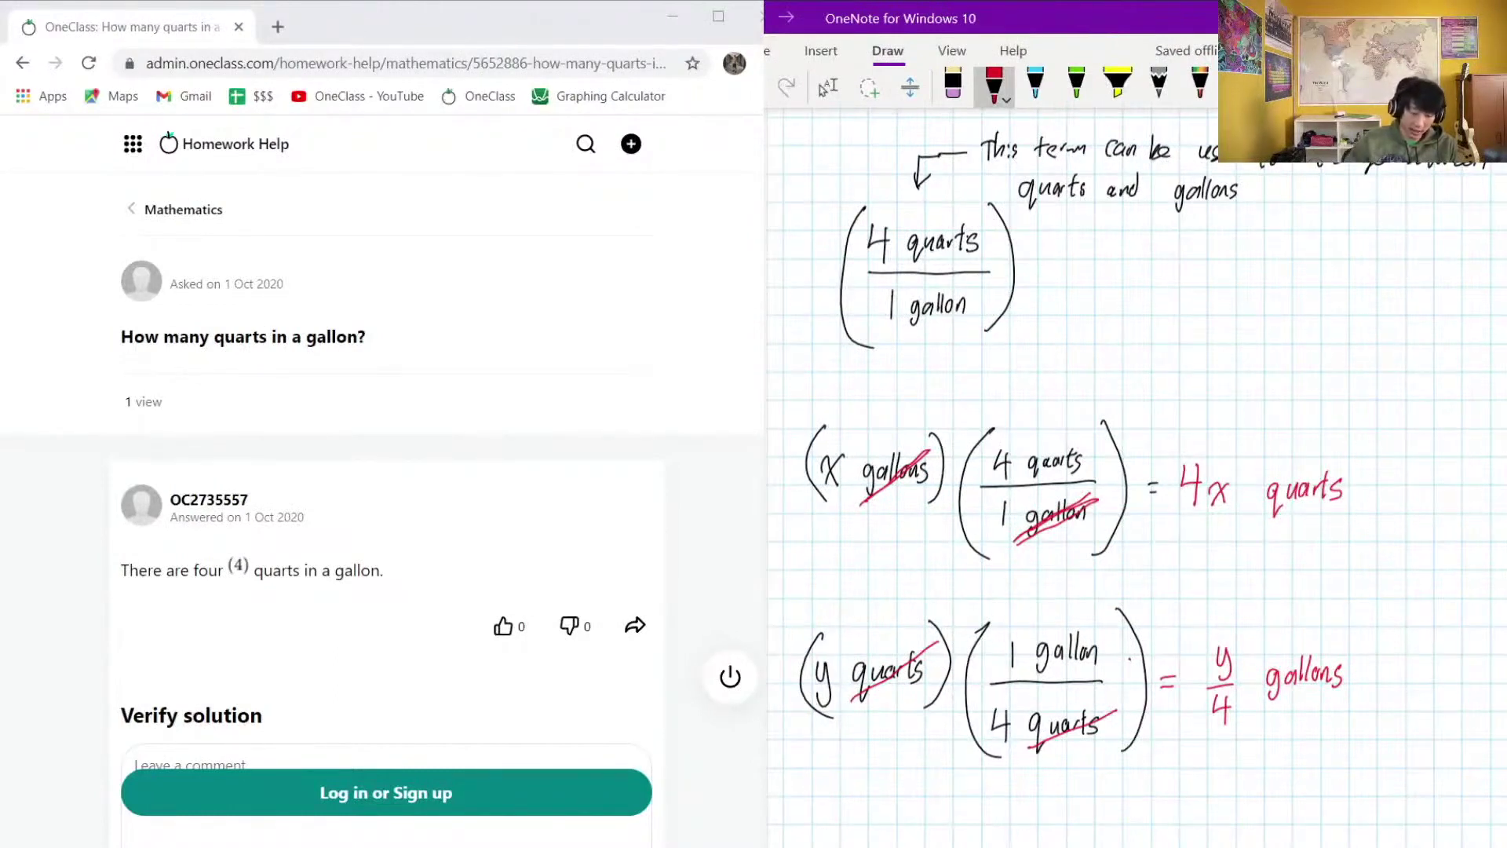
click(828, 86)
click(1321, 716)
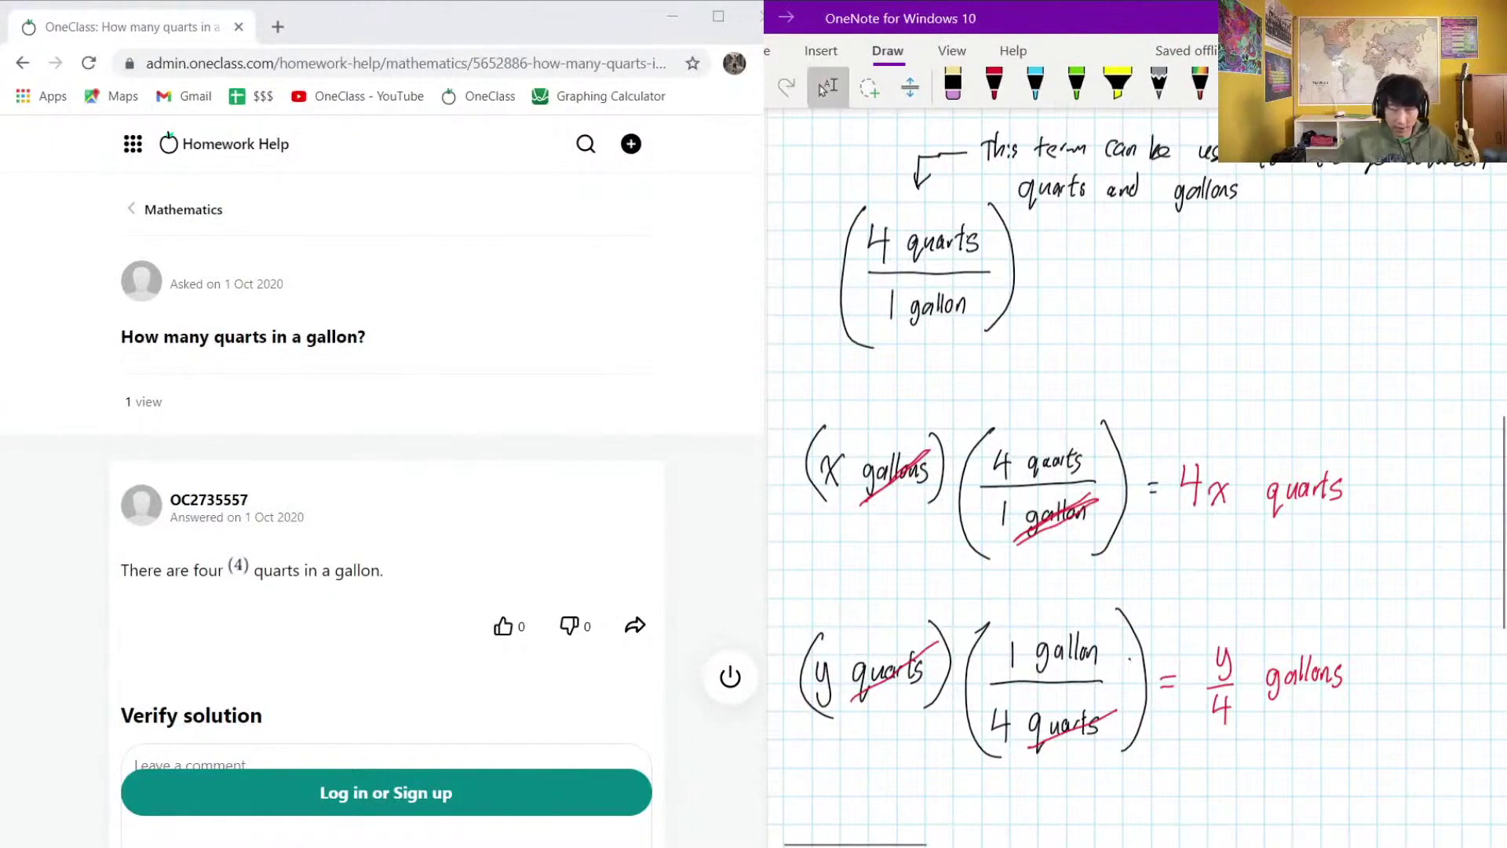
- Comment 'The above solution is good. Would be better with some examples of conversion'
scroll(381, 471, down, 3)
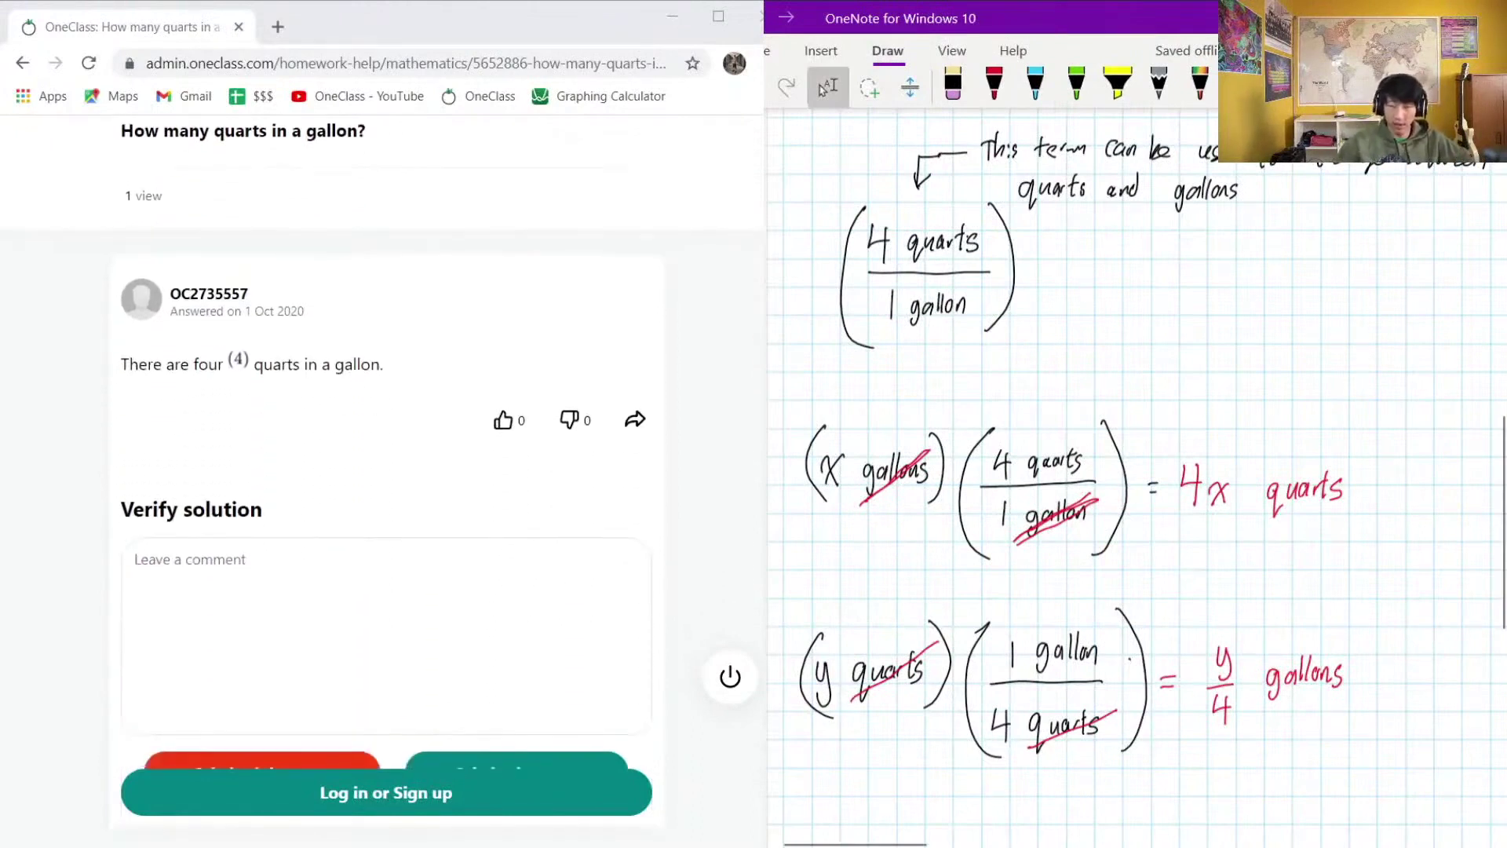
click(403, 619)
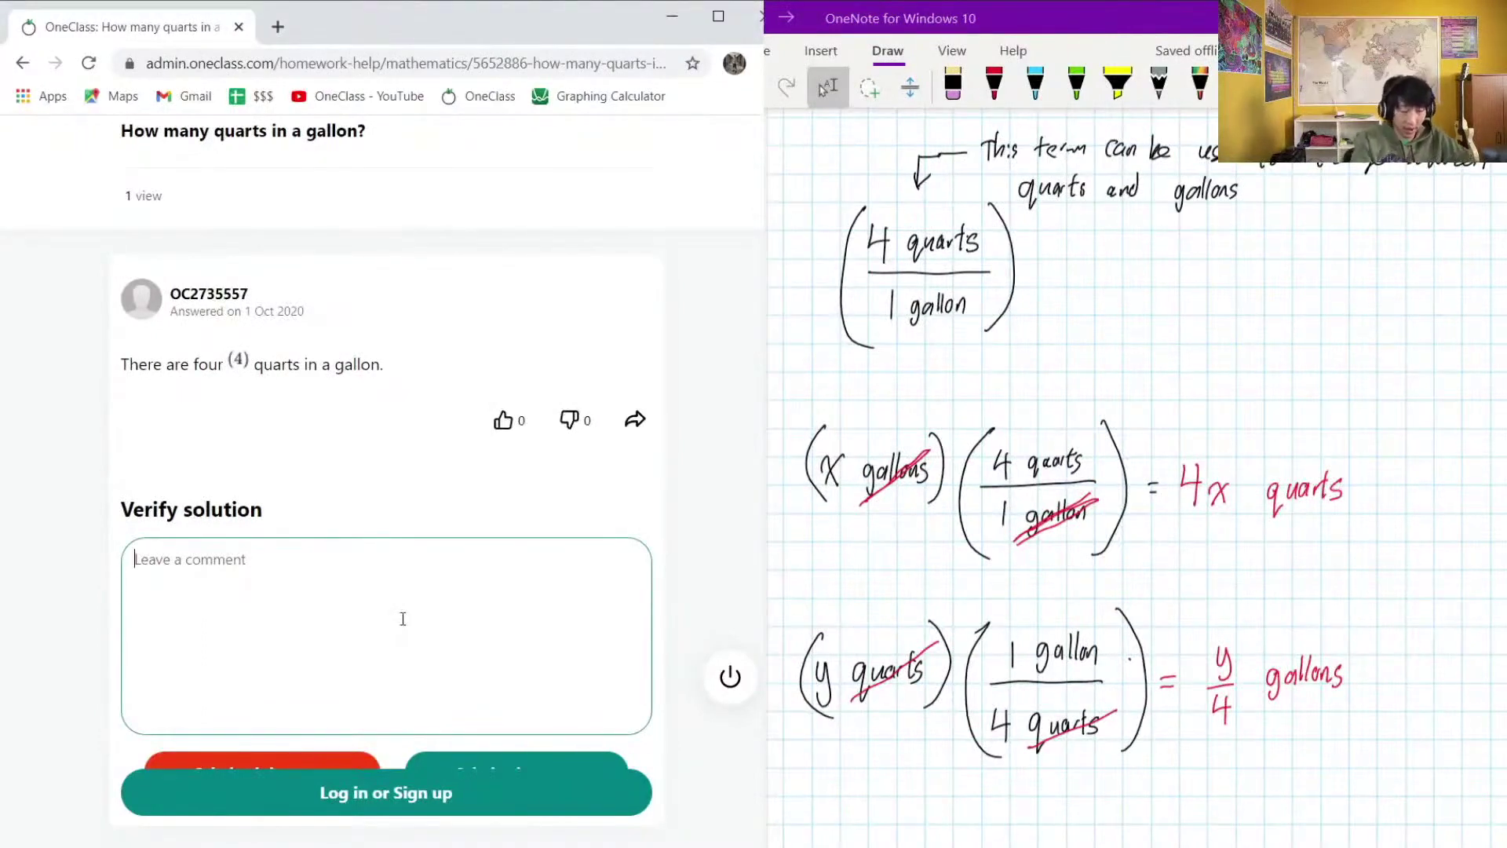
text(The ab)
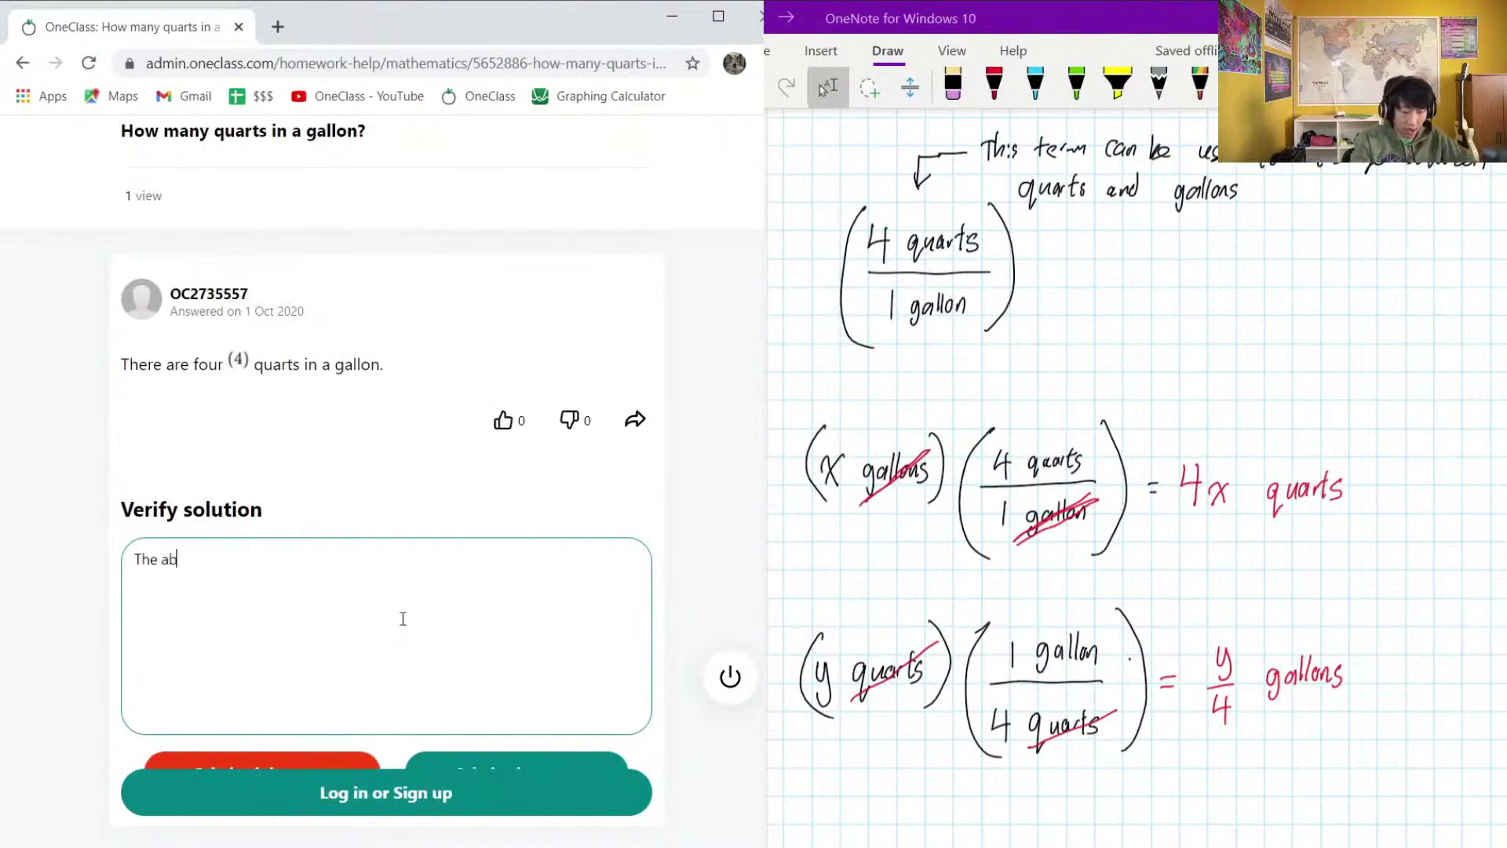
text(ove solution i)
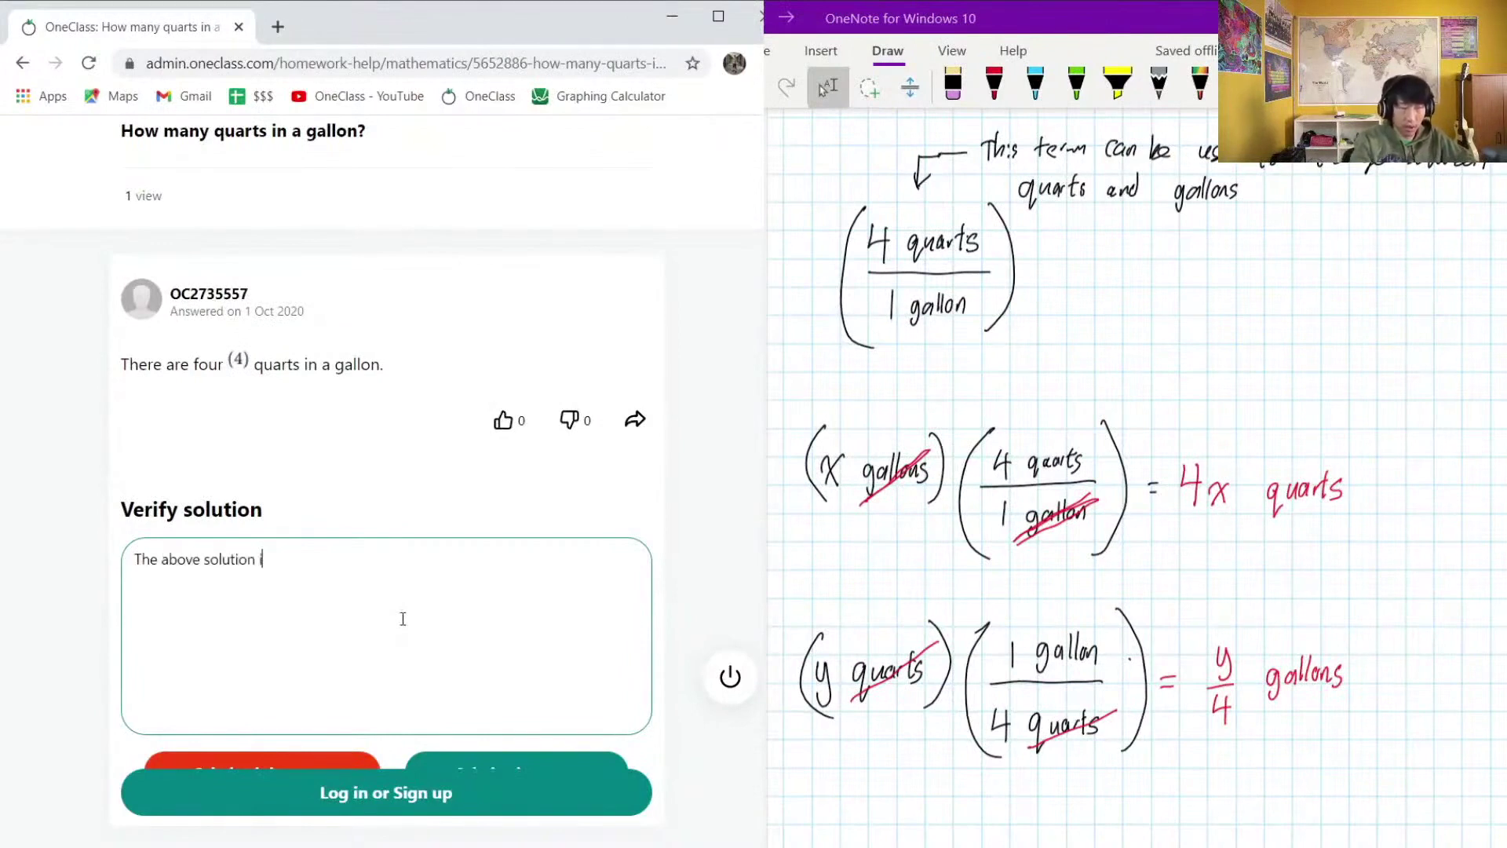
text(s good. Would )
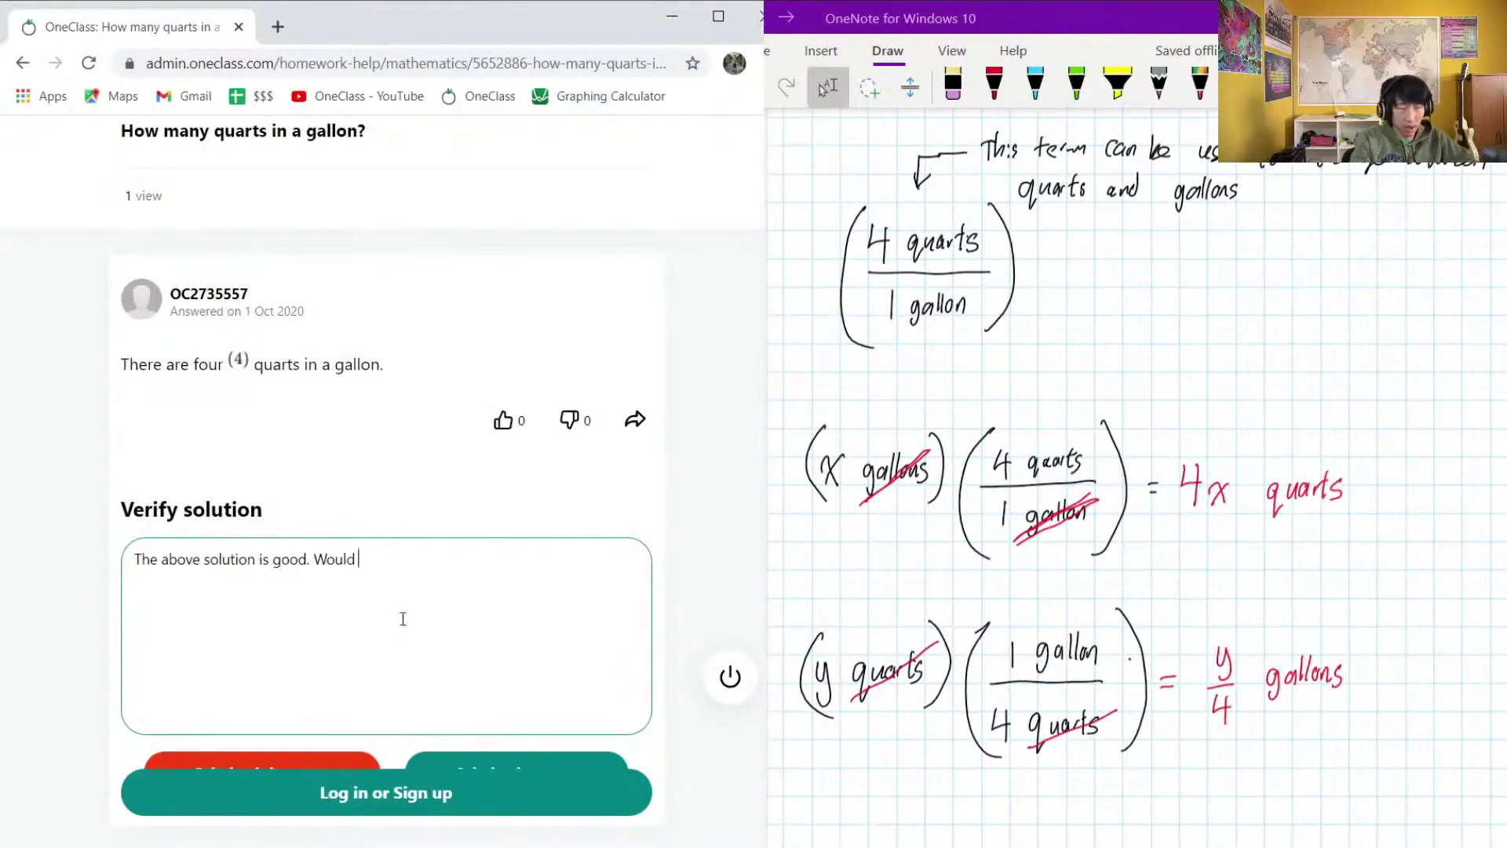
text(be better with)
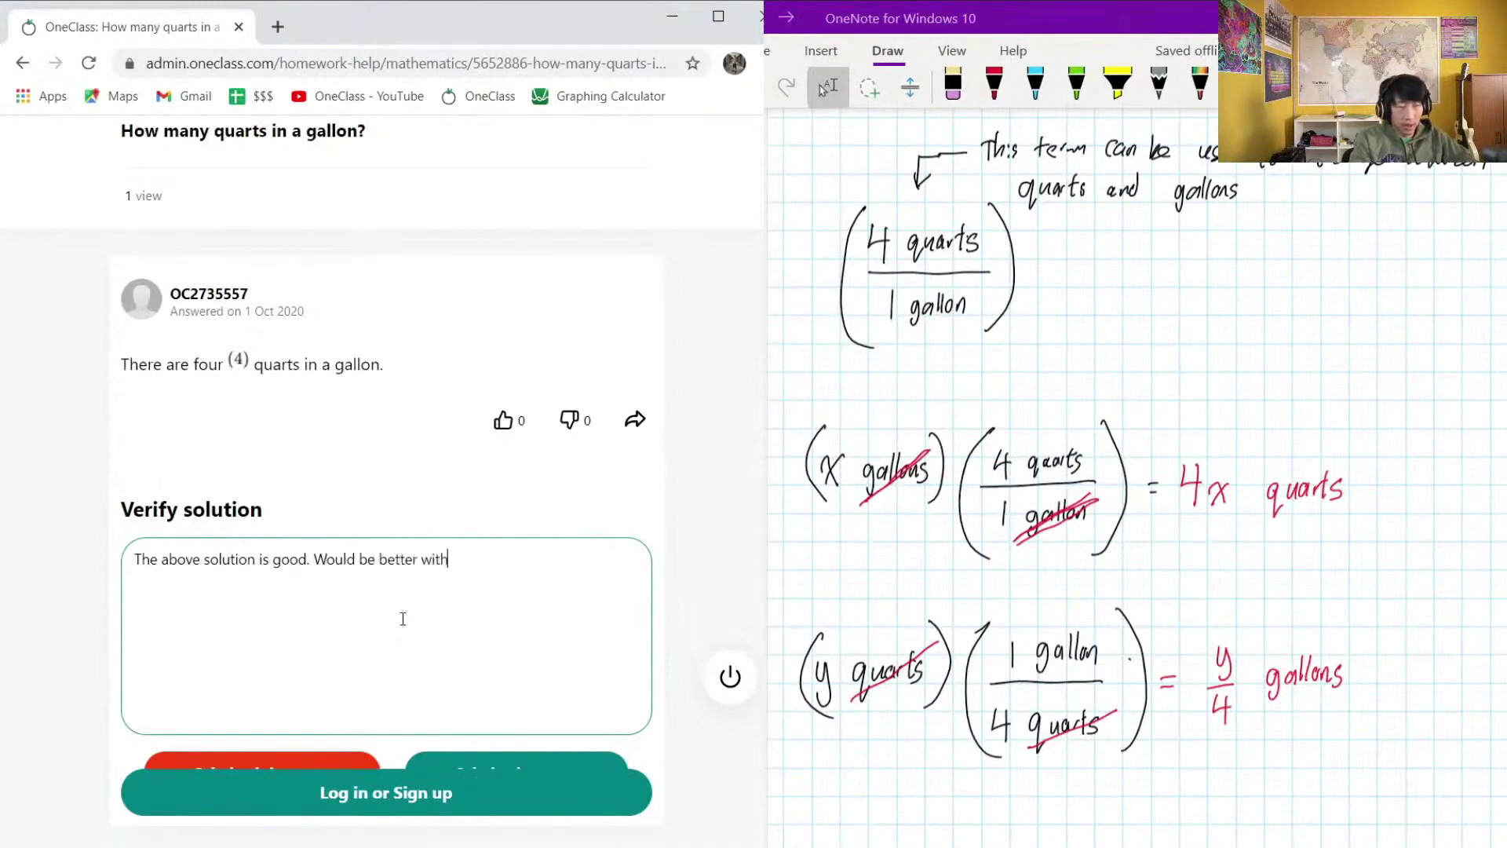
text( some )
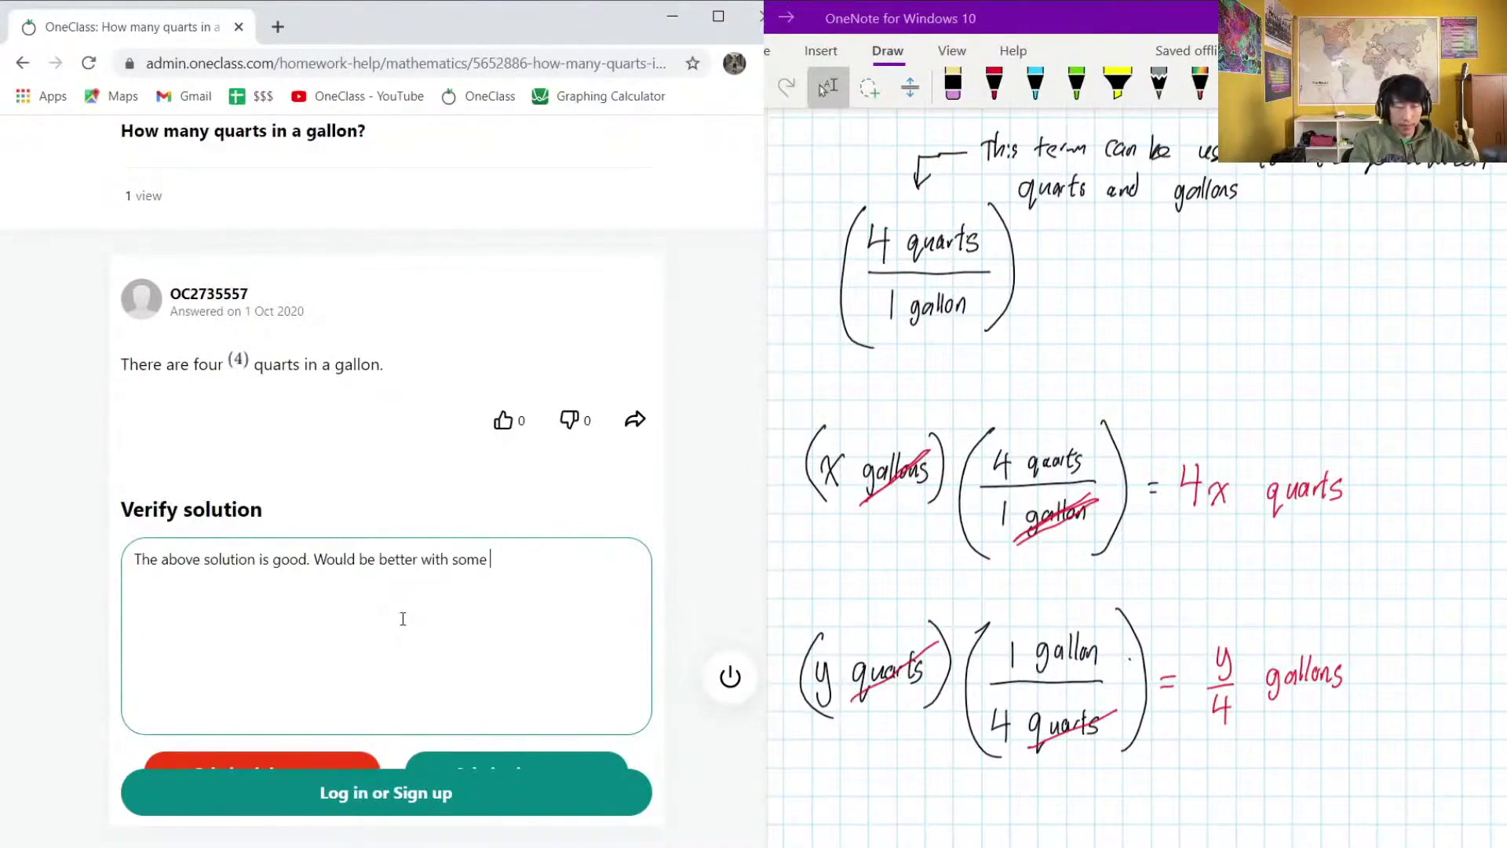
text(examples of conversion)
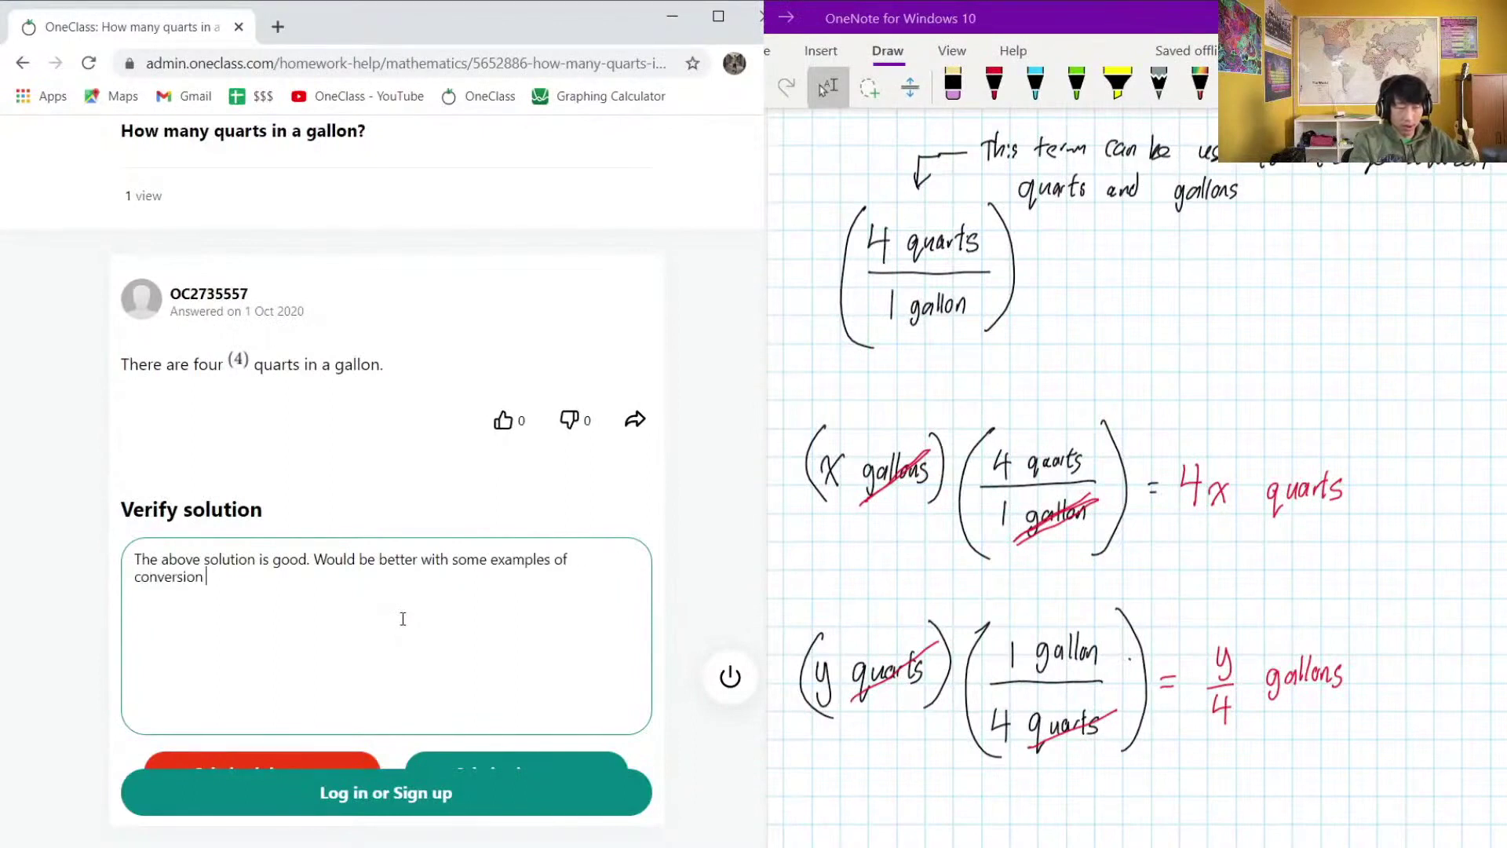
scroll(493, 480, down, 3)
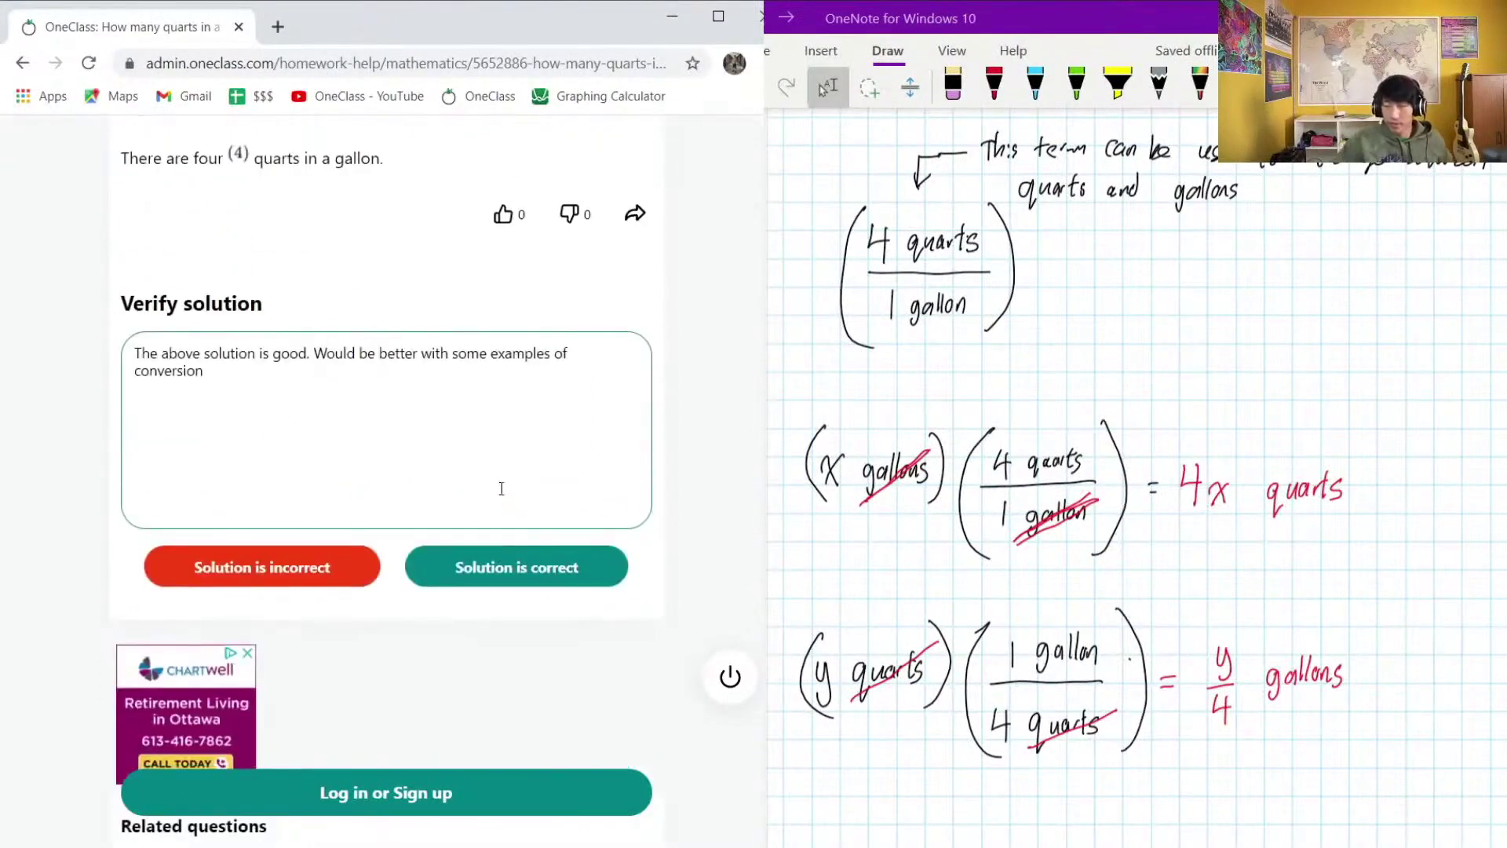